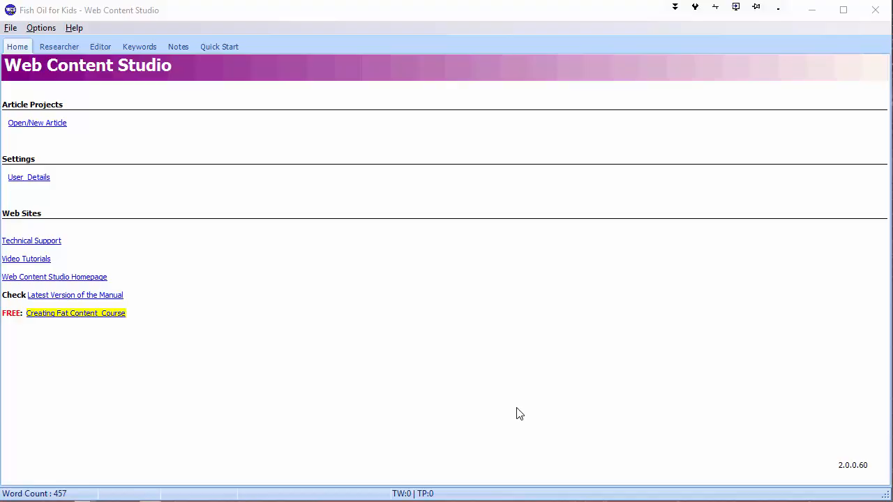
Step: Switch to the Word document 8. Omega-3 Fatty Acids.docx and review its headings, body text and references
key(alt+Tab)
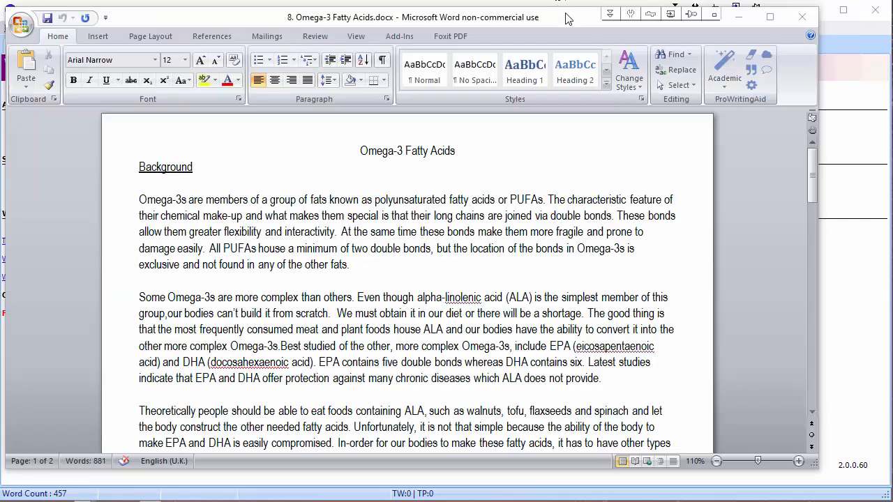
drag(565, 22, 603, 28)
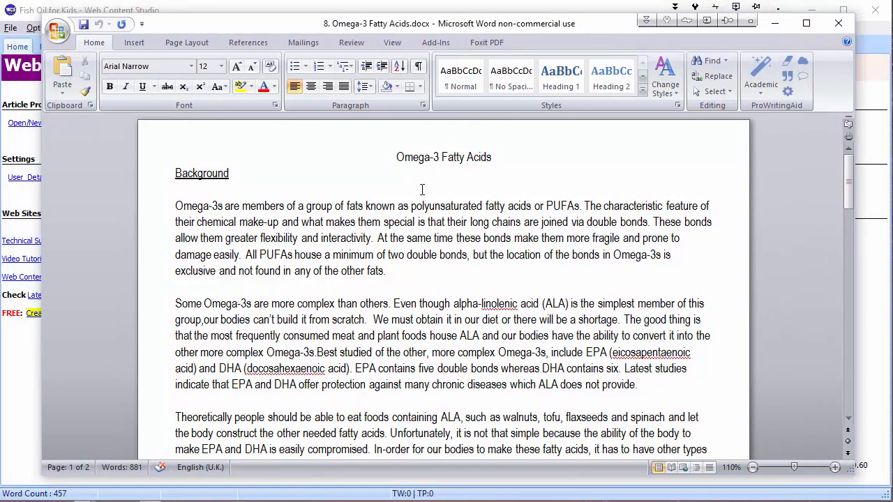
mouse_move(846, 160)
mouse_down()
mouse_move(844, 359)
mouse_move(846, 168)
mouse_up()
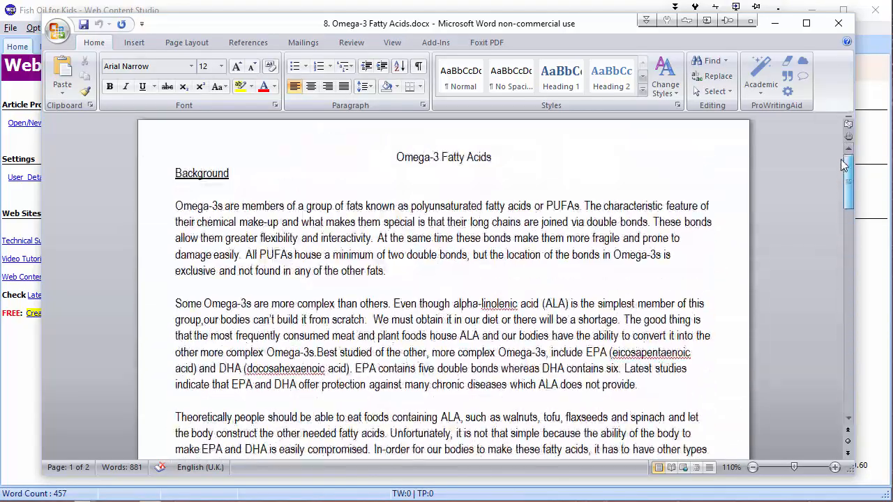
drag(481, 155, 395, 156)
click(227, 173)
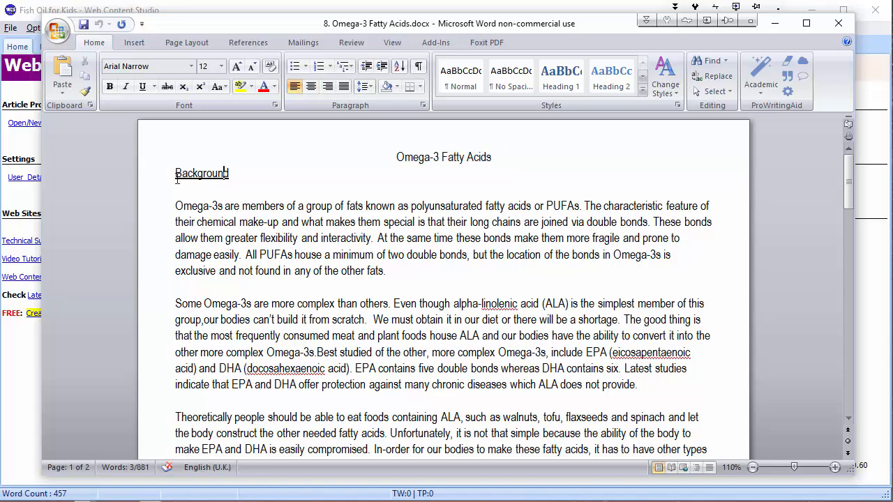
scroll(363, 260, down, 5)
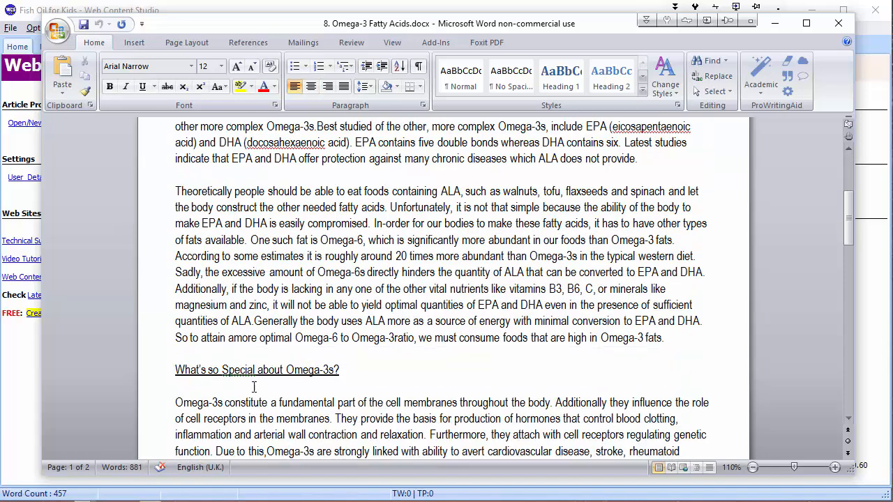
scroll(254, 387, down, 10)
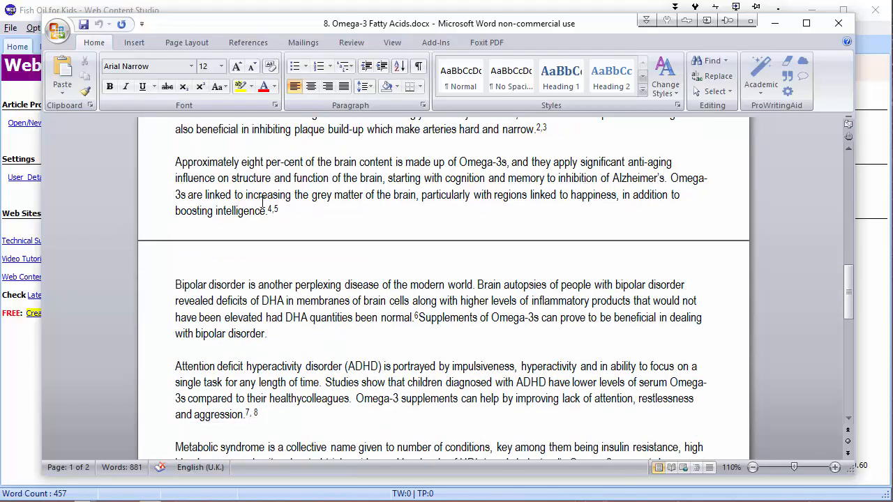
scroll(244, 352, down, 7)
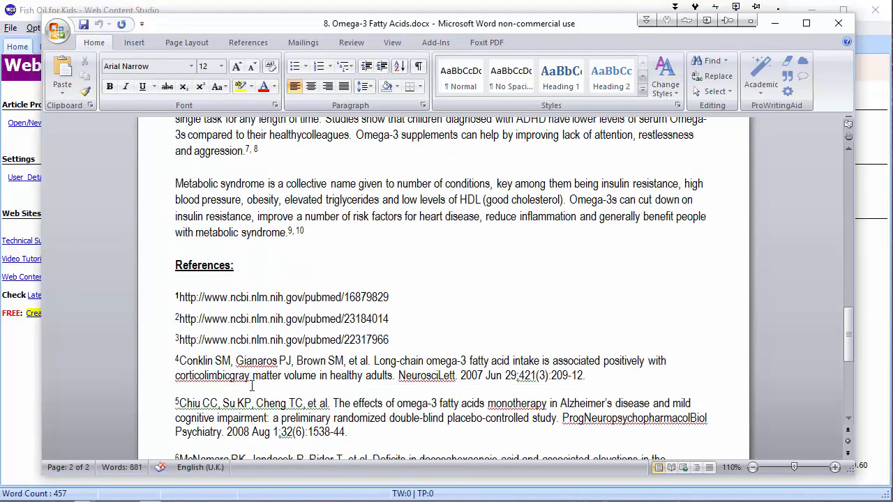
scroll(253, 386, down, 5)
scroll(260, 358, up, 4)
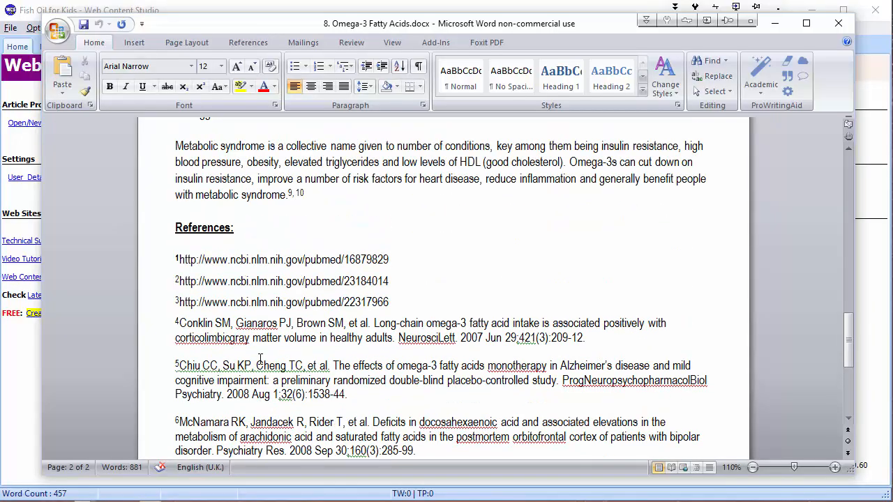
scroll(261, 358, up, 15)
key(ctrl+a)
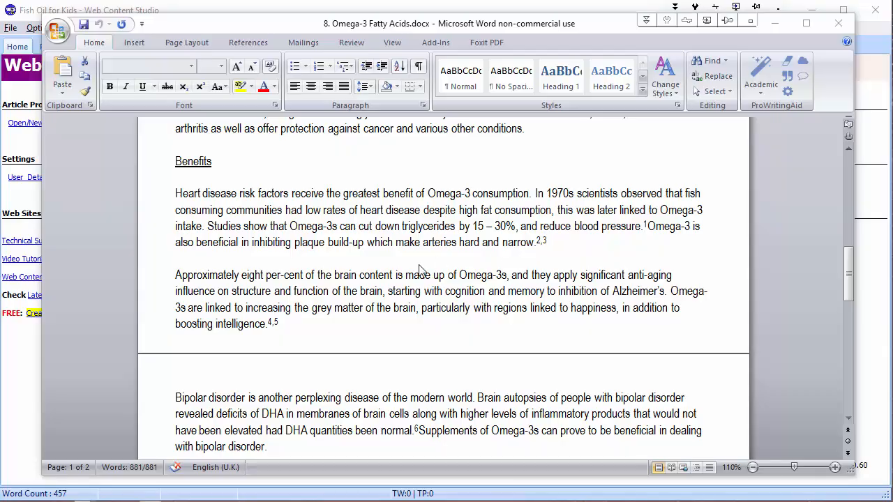
scroll(349, 255, up, 5)
scroll(380, 254, up, 5)
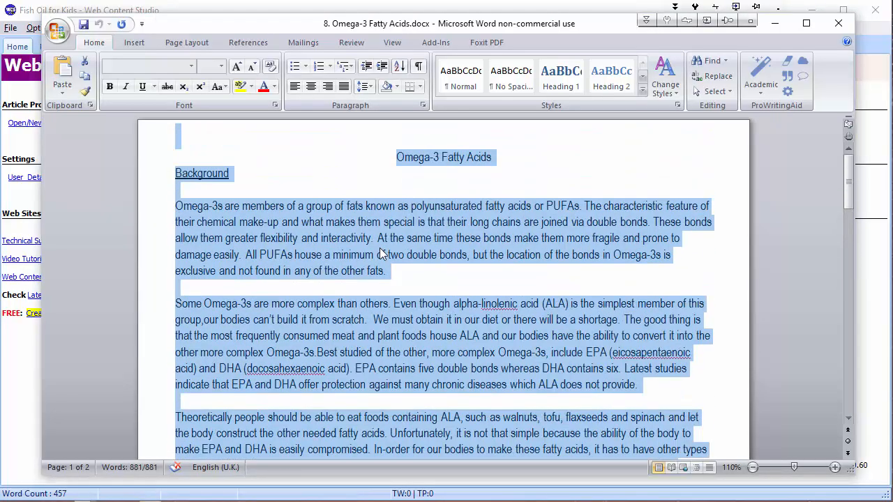
scroll(380, 254, down, 1)
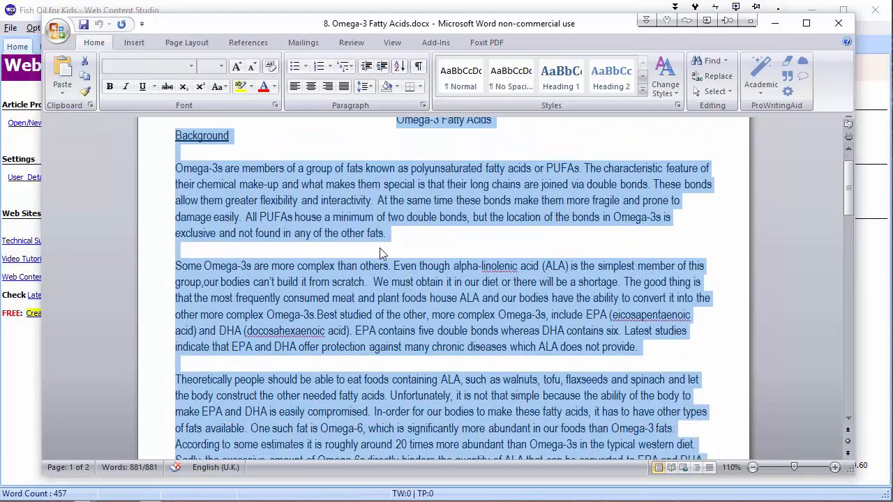
scroll(381, 254, up, 1)
click(363, 193)
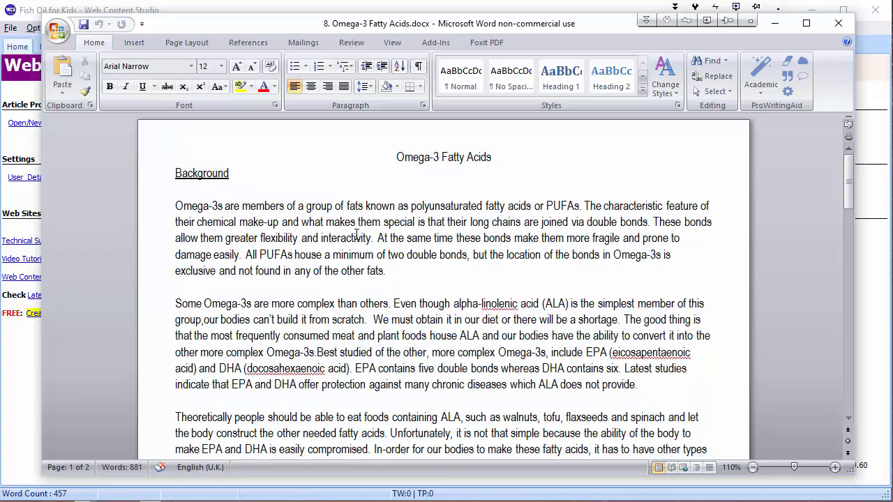
Step: Copy the entire text of the Word document and switch to Web Content Studio
key(ctrl+a)
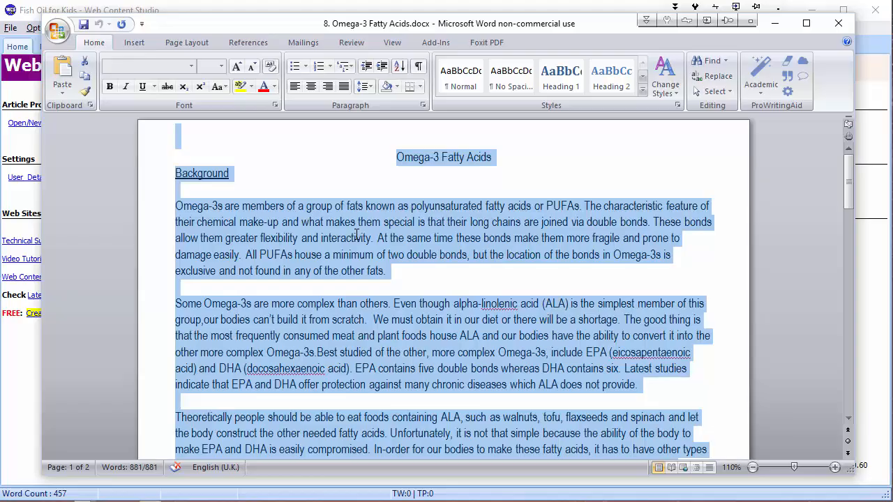
click(482, 10)
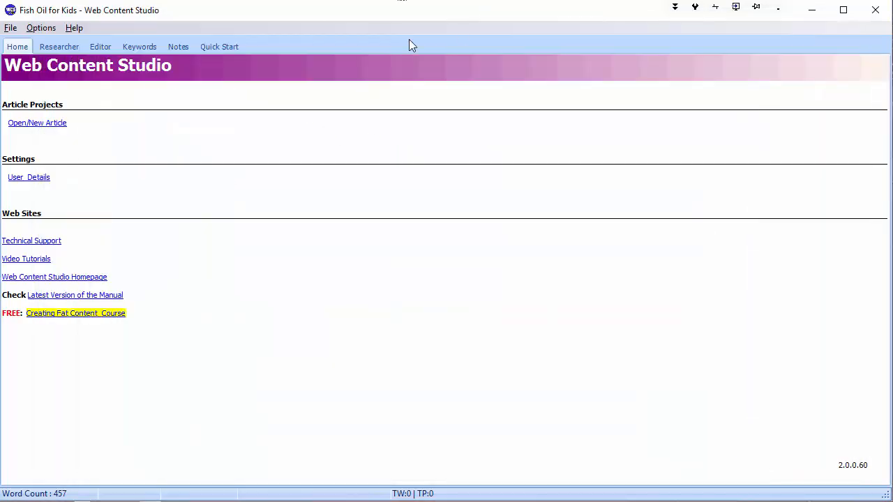
key(alt+Tab)
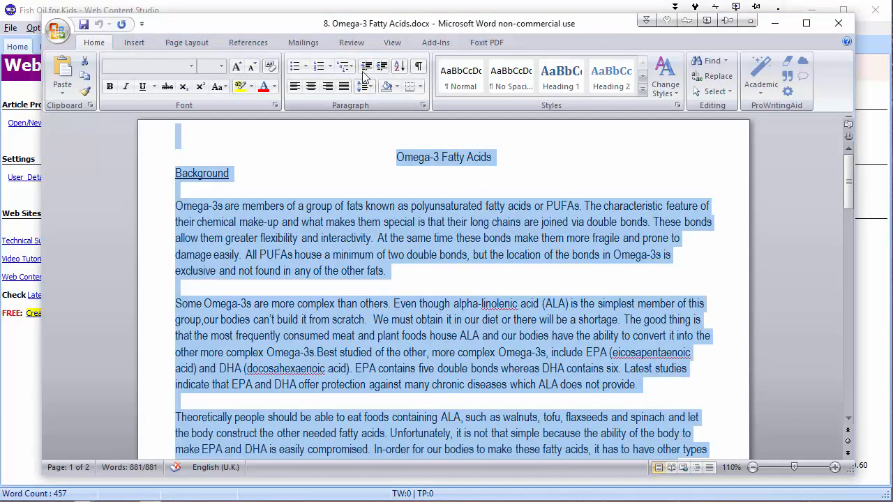
click(361, 9)
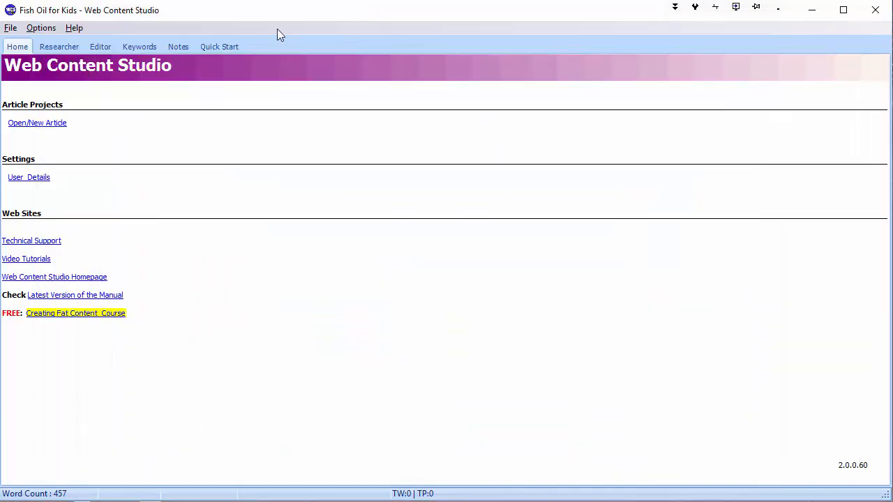
Step: Create an article named Omega 3 Fatty Acids in the most recent project and open it in the editor
click(26, 123)
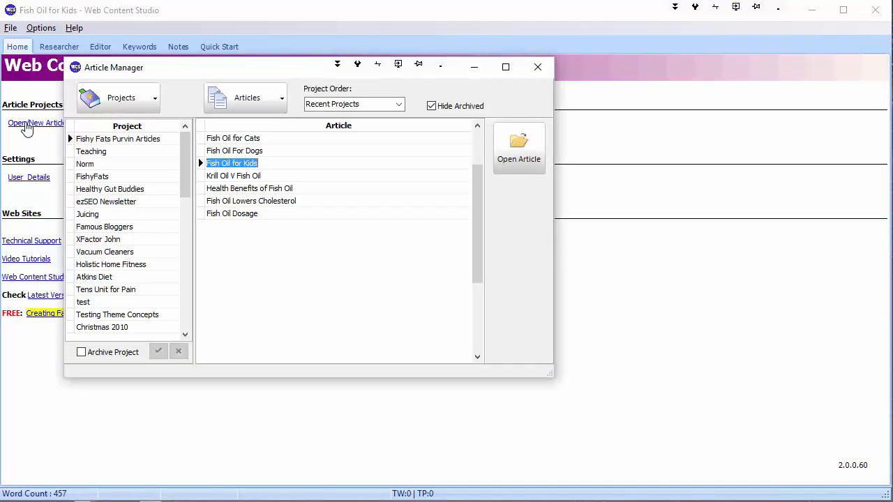
click(108, 139)
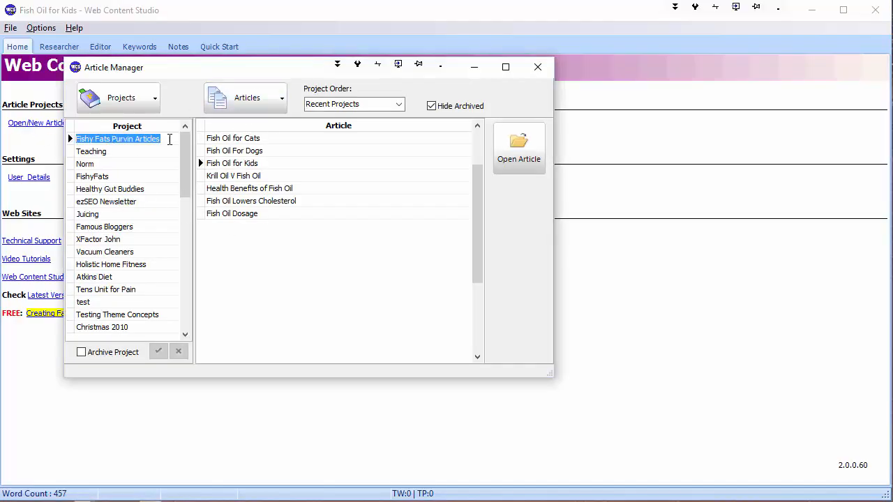
click(244, 97)
click(230, 120)
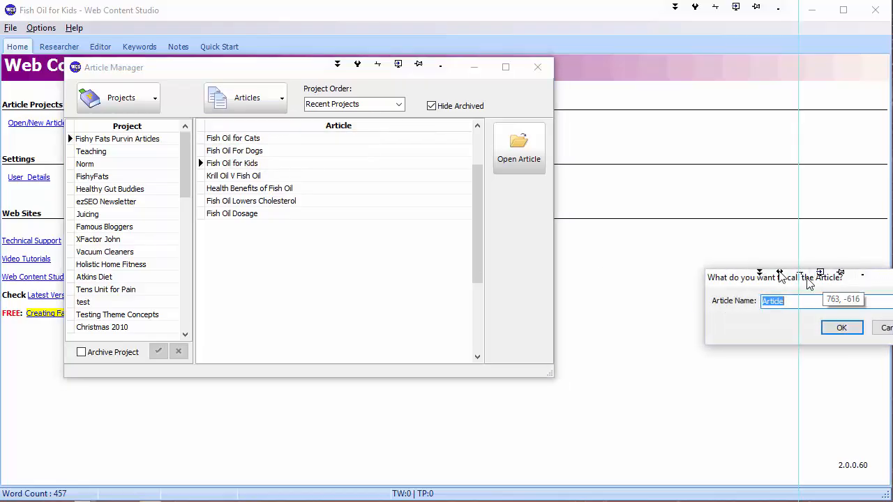
drag(807, 282, 531, 238)
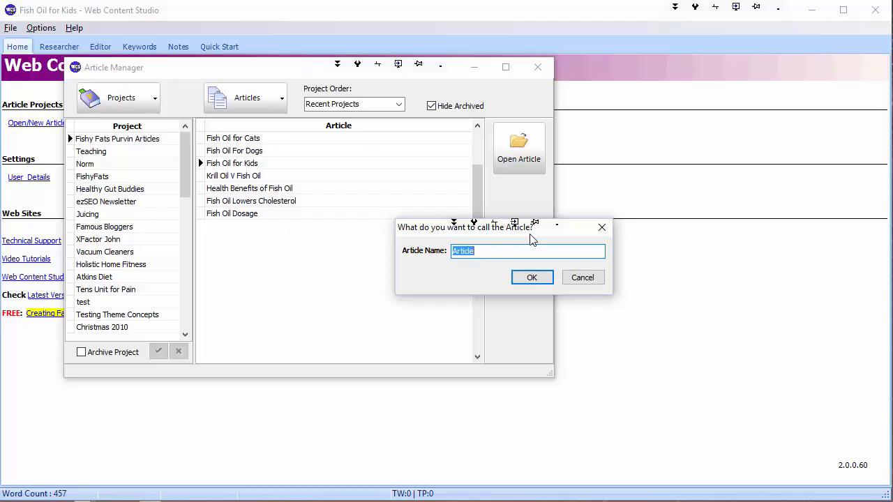
text(Omega 3 Fatty Acids)
key(Return)
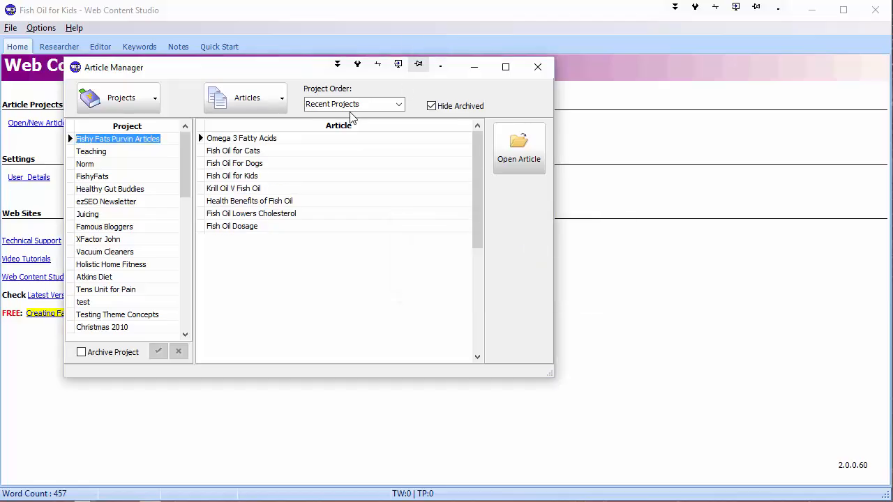
double_click(298, 141)
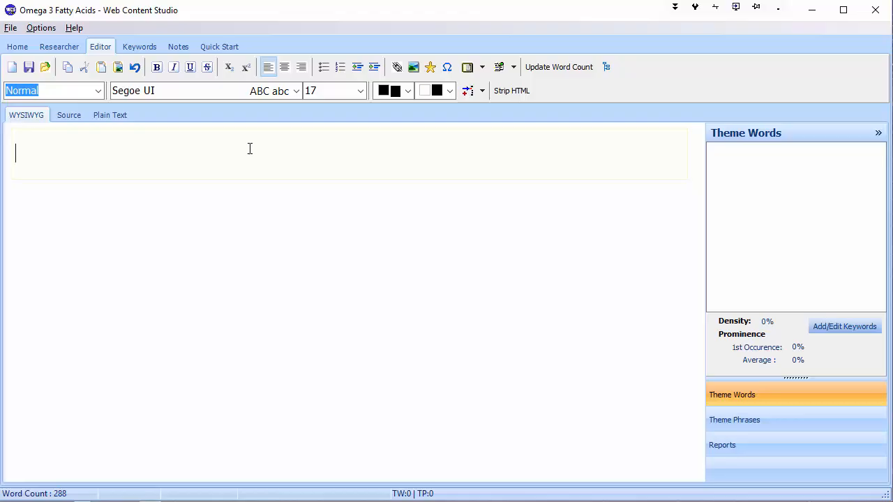
Step: Paste the copied Word text into the article and inspect the HTML source for Word formatting code
key(ctrl+v)
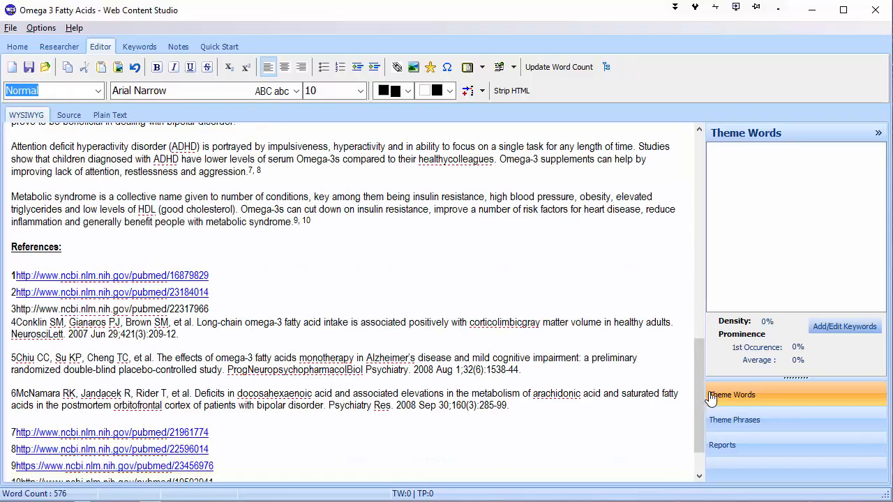
drag(698, 395, 678, 175)
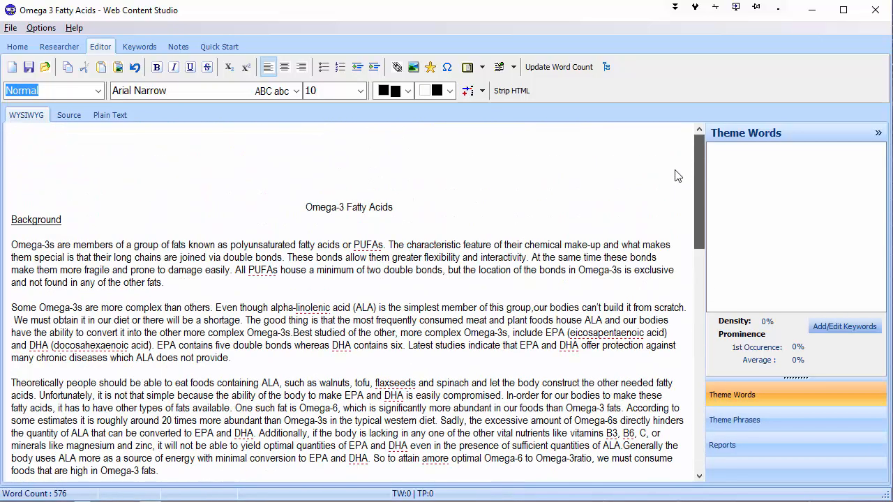
click(69, 115)
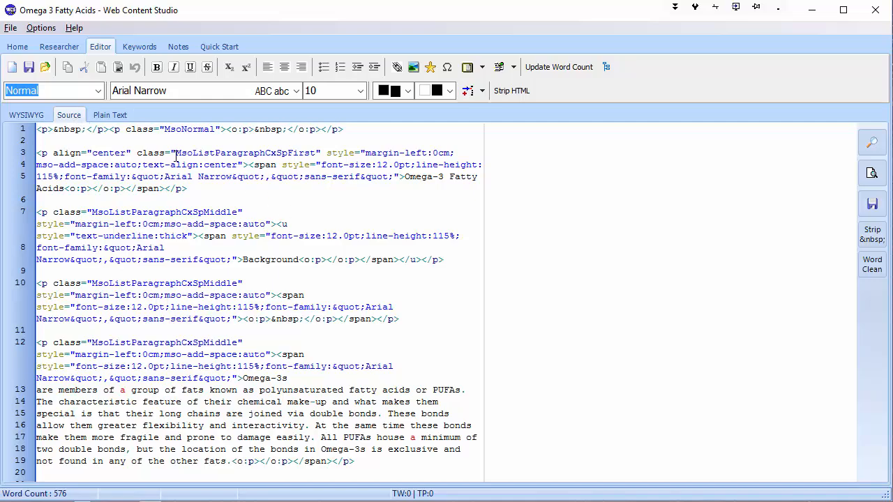
drag(175, 155, 36, 141)
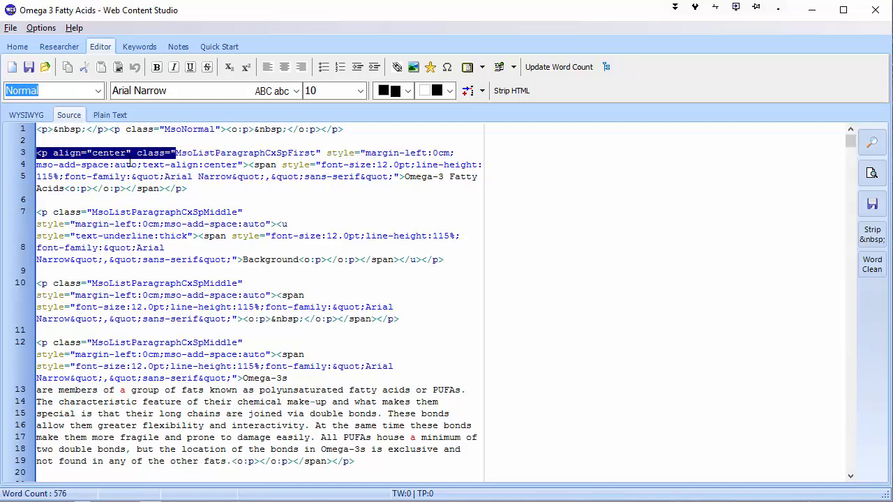
click(131, 165)
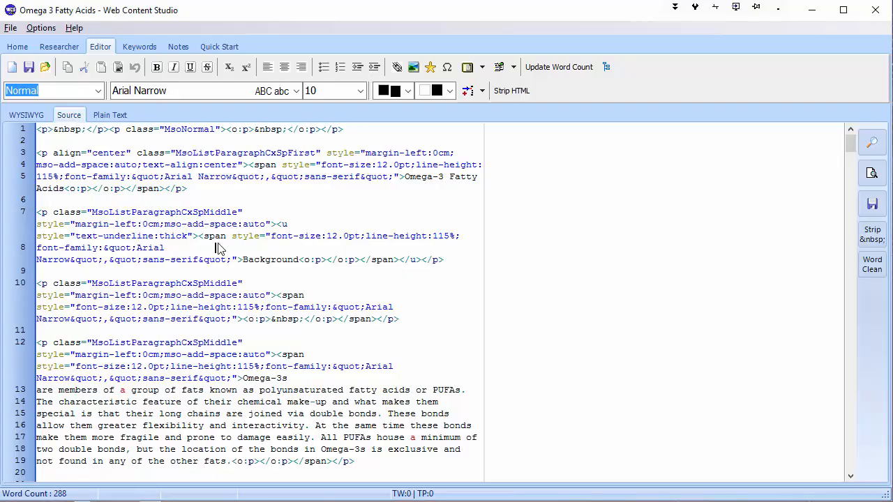
Step: Delete all of the pasted HTML source and check the article in both the WYSIWYG and source views
key(ctrl+a)
key(Delete)
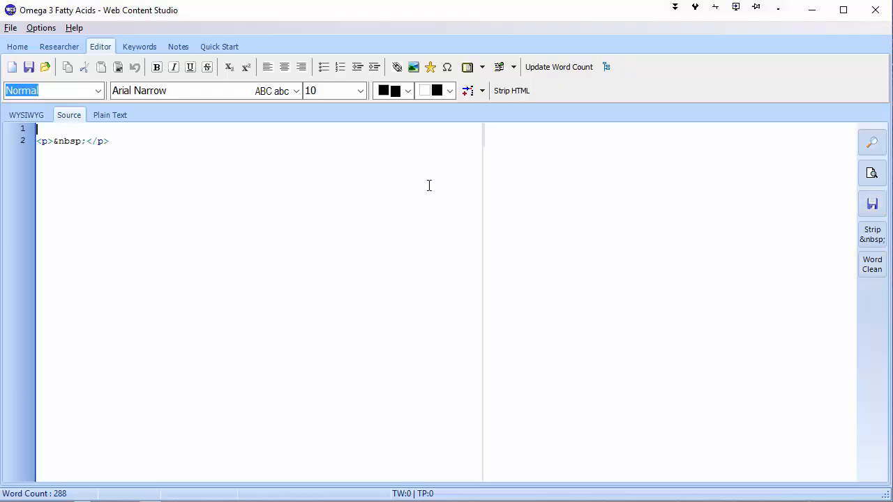
click(32, 117)
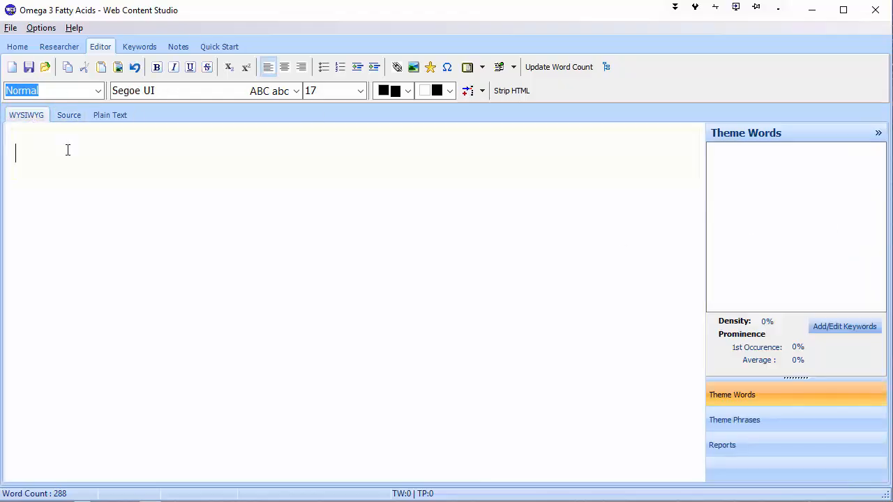
click(68, 115)
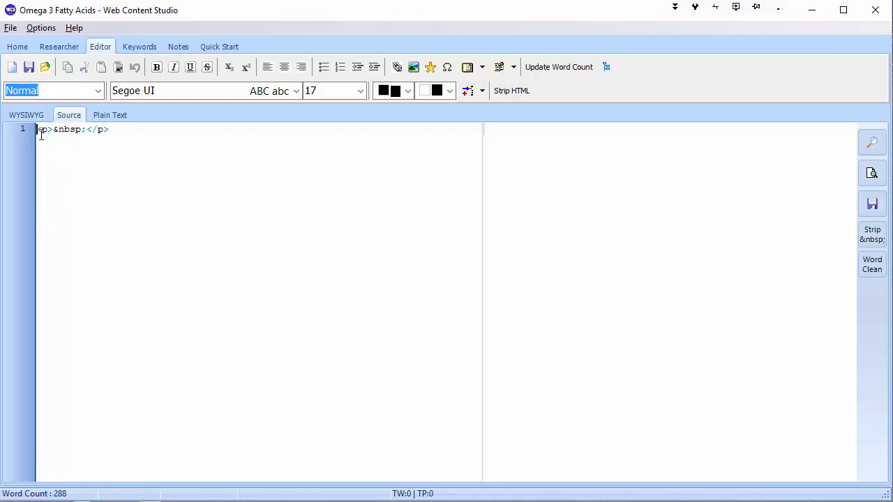
drag(115, 130, 31, 123)
click(134, 132)
click(27, 116)
click(76, 117)
Step: Open the Word Clean converter page, widen its browser window and look over the paste and HTML output areas
click(876, 264)
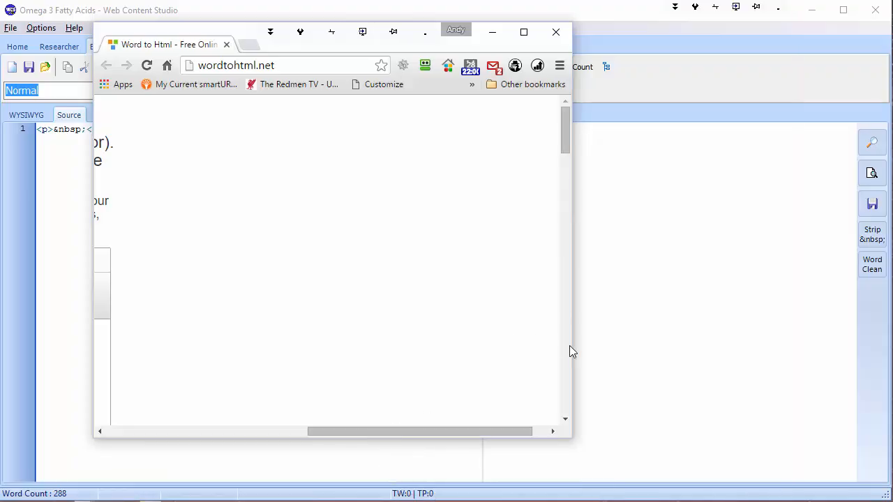
drag(571, 351, 856, 361)
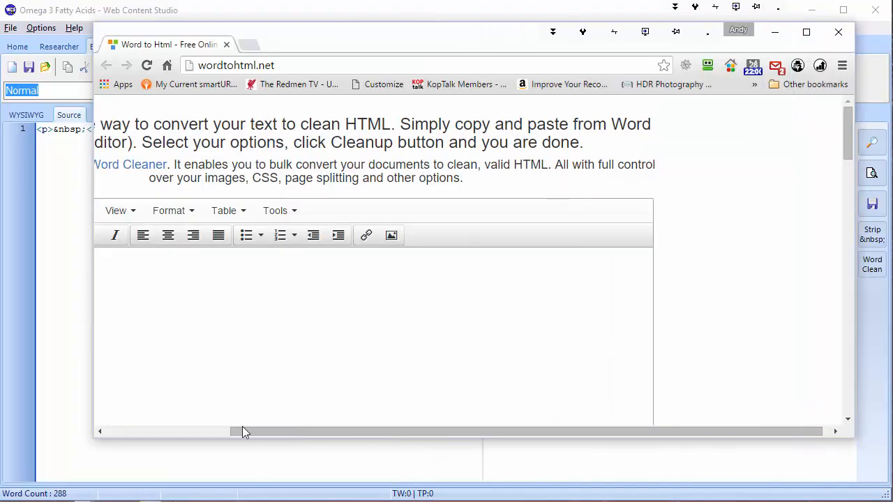
click(197, 432)
click(276, 280)
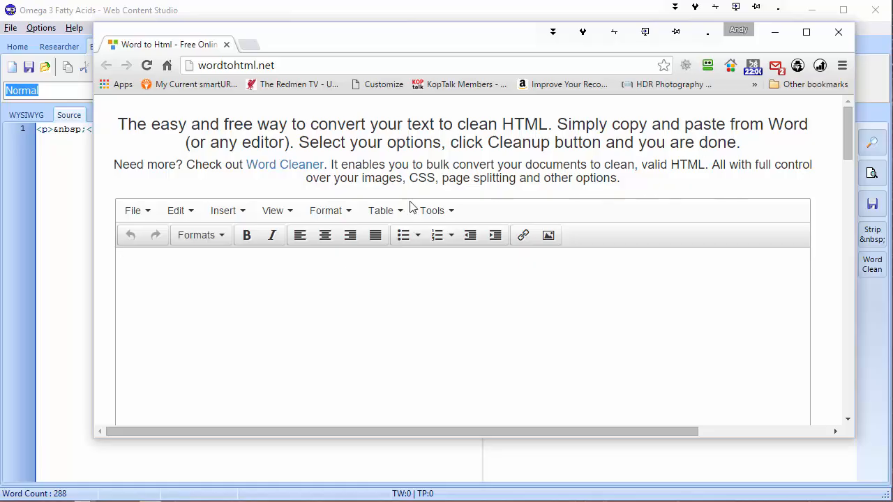
drag(848, 117, 626, 176)
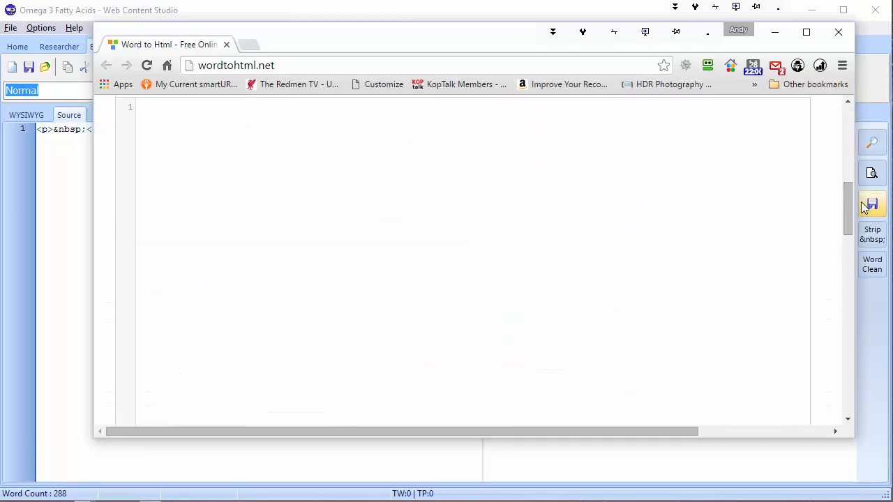
drag(847, 209, 852, 155)
scroll(488, 175, up, 1)
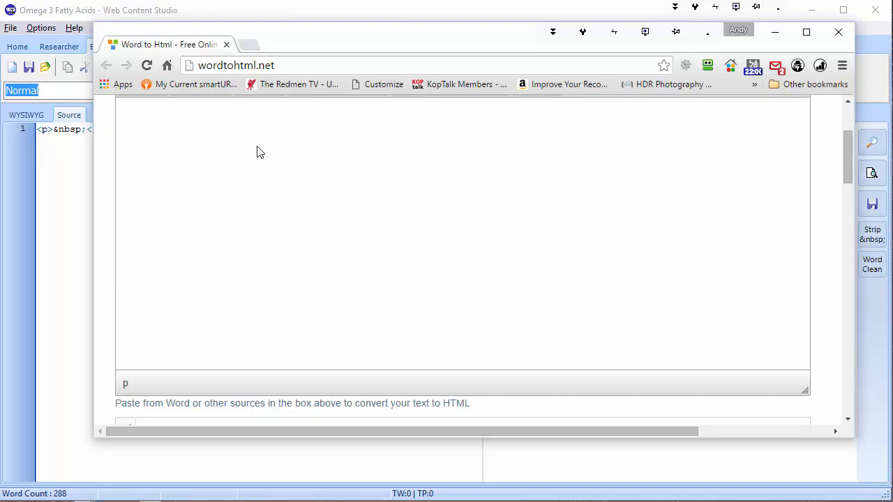
Step: Paste the copied Omega-3 Fatty Acids Word text into the converter's editing box
click(156, 108)
key(ctrl+v)
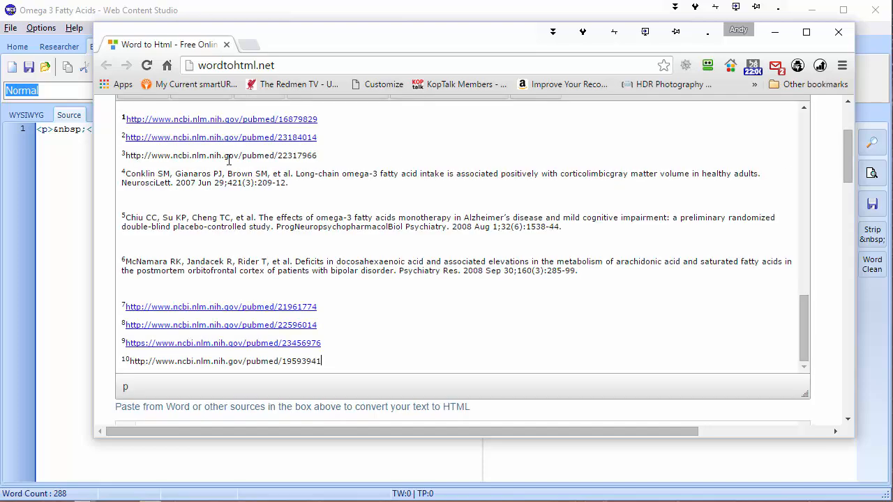
drag(801, 322, 789, 134)
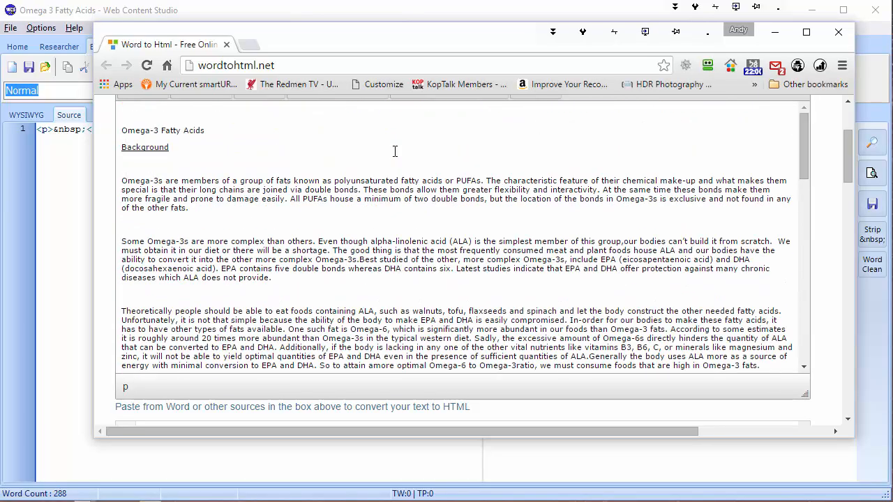
Step: Delete the blank lines above the Omega-3 Fatty Acids title and below the Background heading
click(184, 112)
key(Delete)
key(Delete)
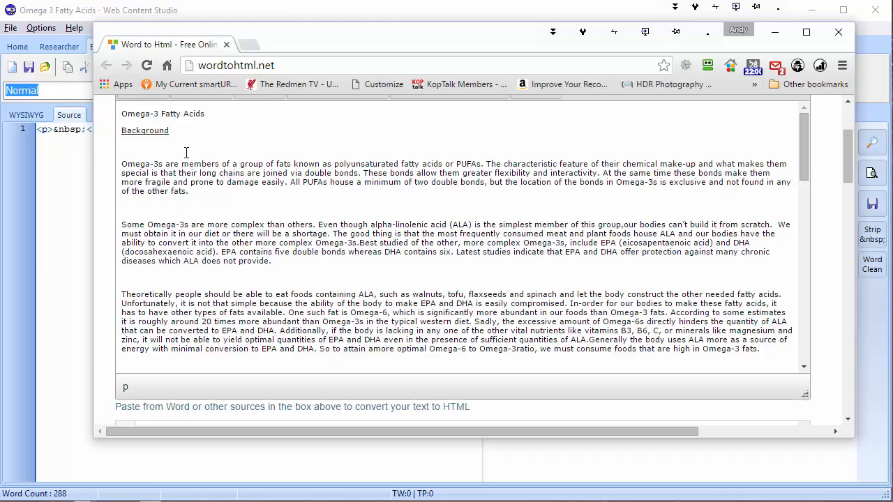
key(Delete)
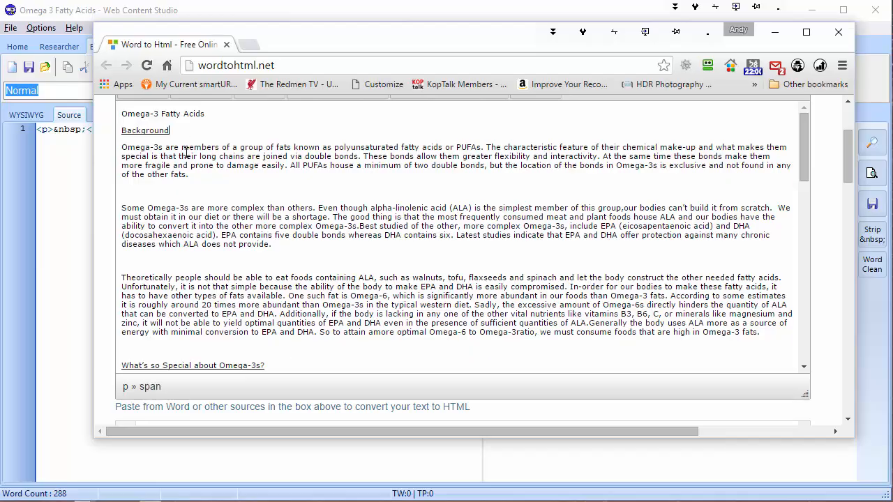
Step: Remove the blank lines between the Background paragraphs and above the "What's so Special about Omega-3s?" heading
key(Up)
key(Delete)
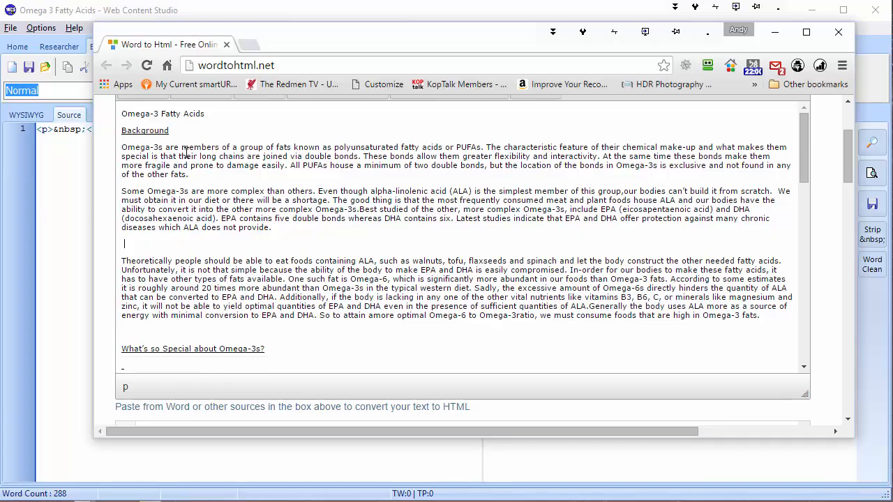
key(BackSpace)
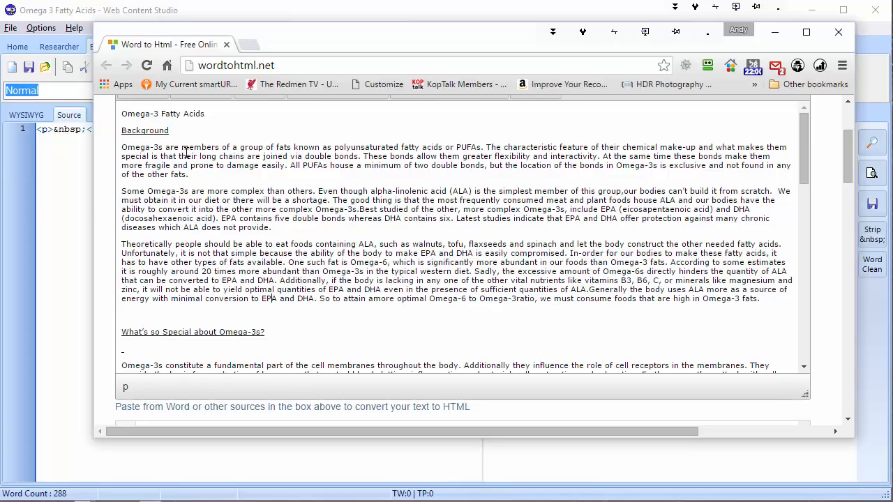
key(Delete)
key(Down)
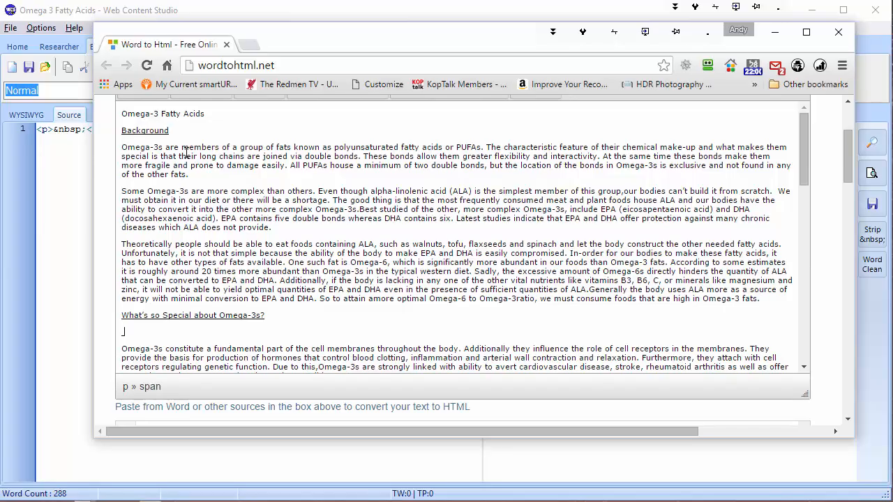
Step: Remove the blank lines below the "What's so Special about Omega-3s?" heading and above the Benefits heading
key(BackSpace)
key(Down)
key(Down)
key(Down)
key(Down)
key(Down)
key(Down)
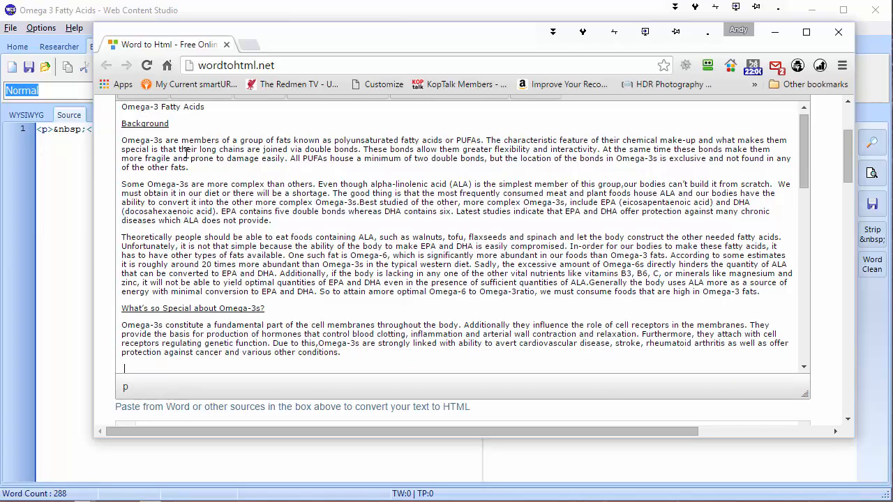
key(Up)
key(Delete)
Step: Remove the blank lines below the Benefits heading and after the heart disease paragraph
key(Down)
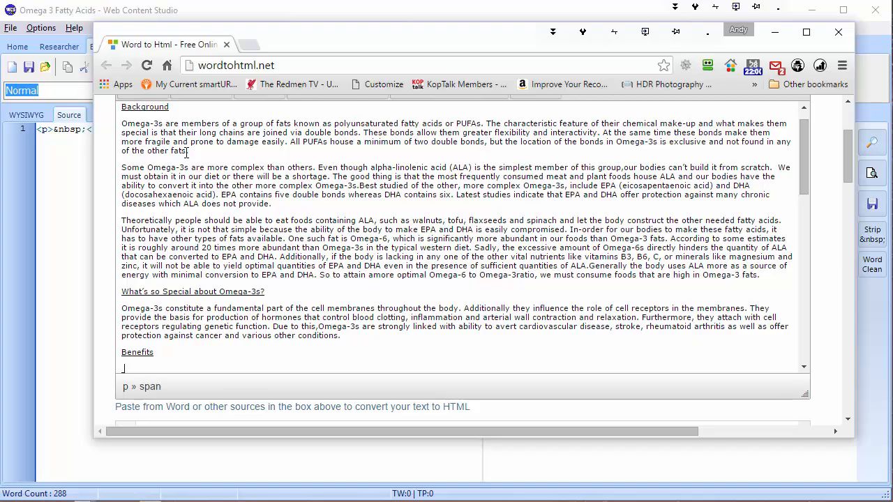
key(Down)
key(Down)
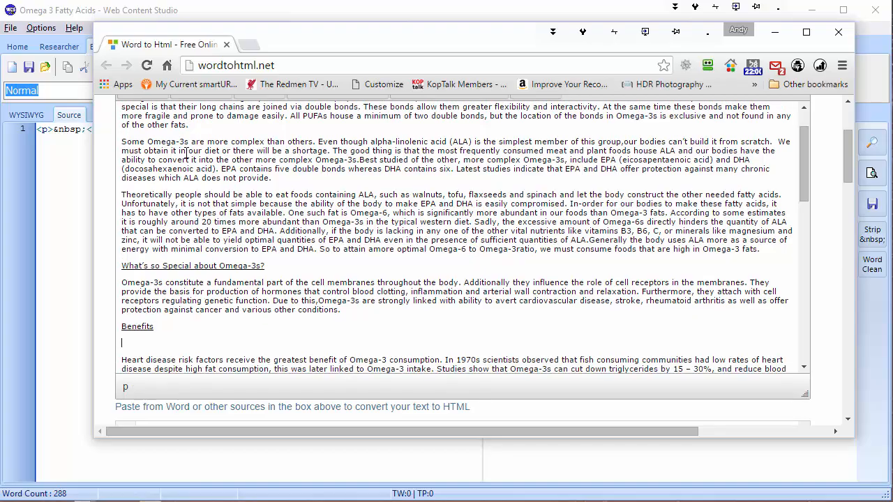
key(Delete)
key(Down)
key(Down)
key(Down)
key(Down)
key(Down)
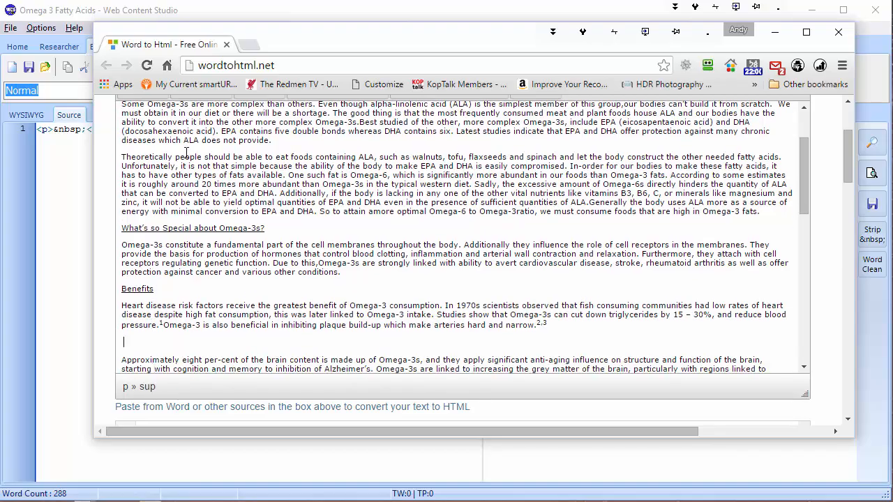
key(BackSpace)
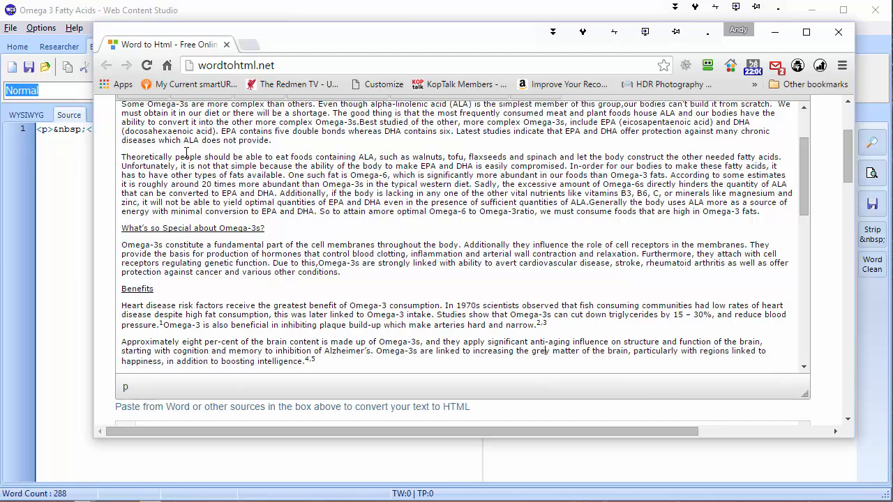
Step: Close the gap between the brain content paragraph and the bipolar disorder paragraph, keeping them as separate paragraphs
key(Down)
key(Down)
key(BackSpace)
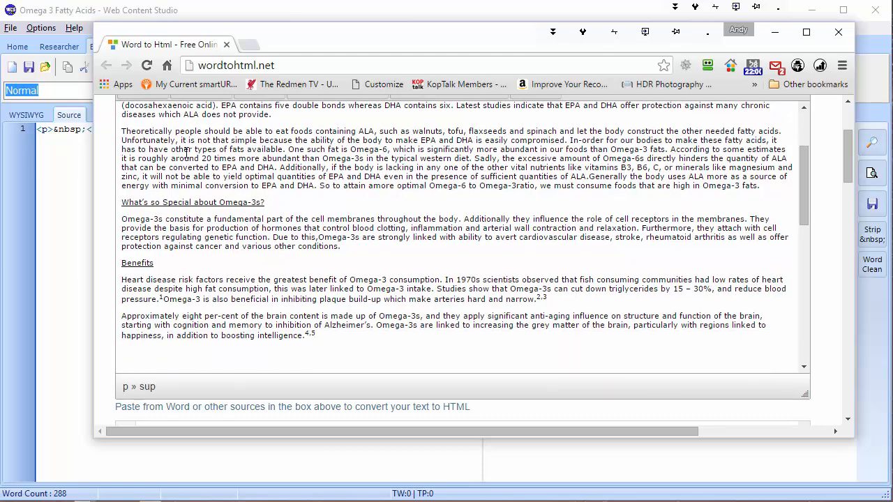
key(Return)
key(BackSpace)
key(Return)
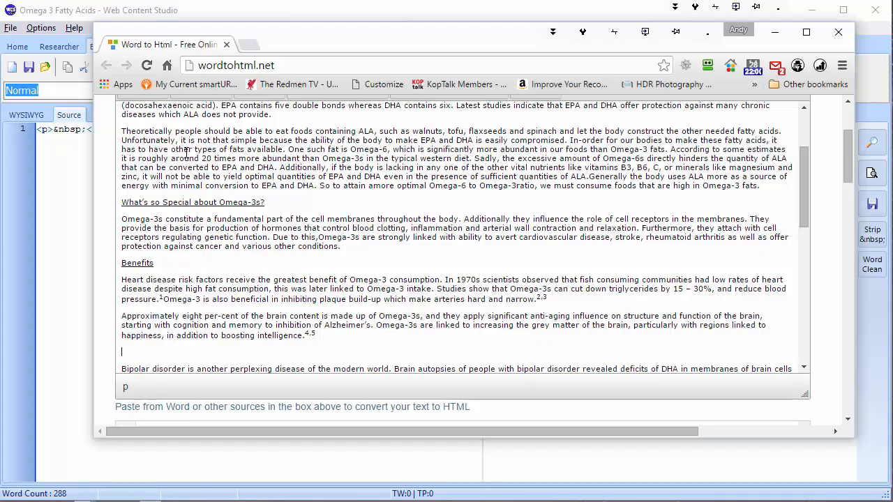
key(BackSpace)
Step: Remove the blank lines below and above the attention deficit hyperactivity disorder paragraph
scroll(186, 153, down, 3)
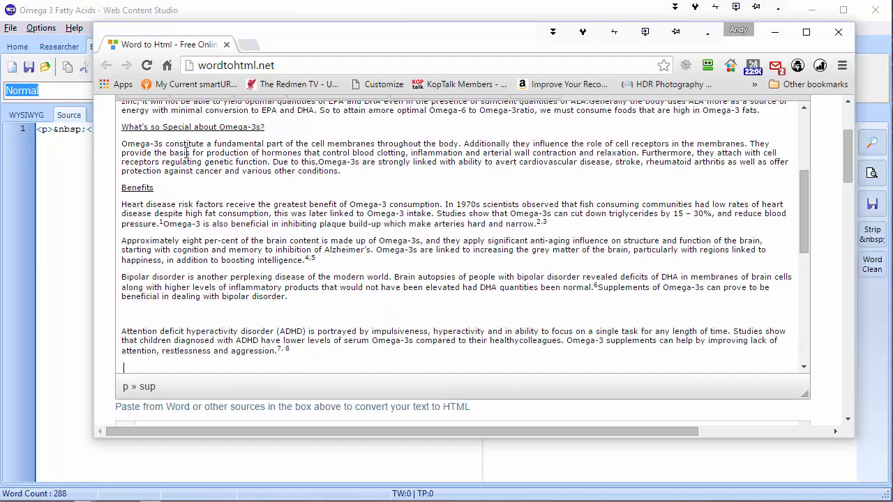
key(BackSpace)
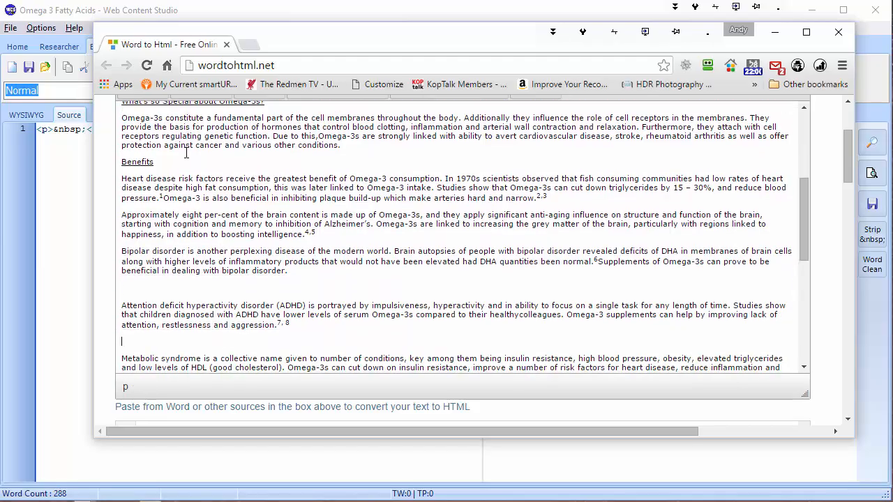
key(Up)
key(Up)
key(Up)
key(Up)
key(BackSpace)
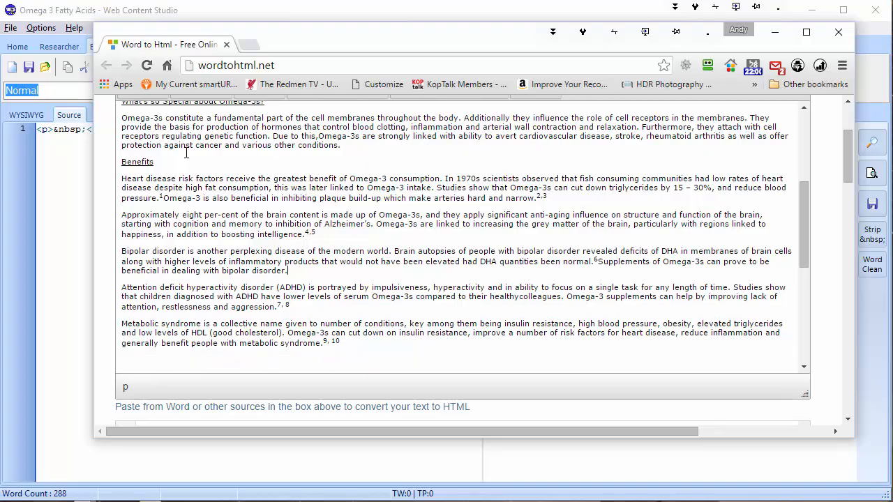
Step: Remove the blank line between the metabolic syndrome paragraph and the References heading
key(Down)
key(Down)
key(Up)
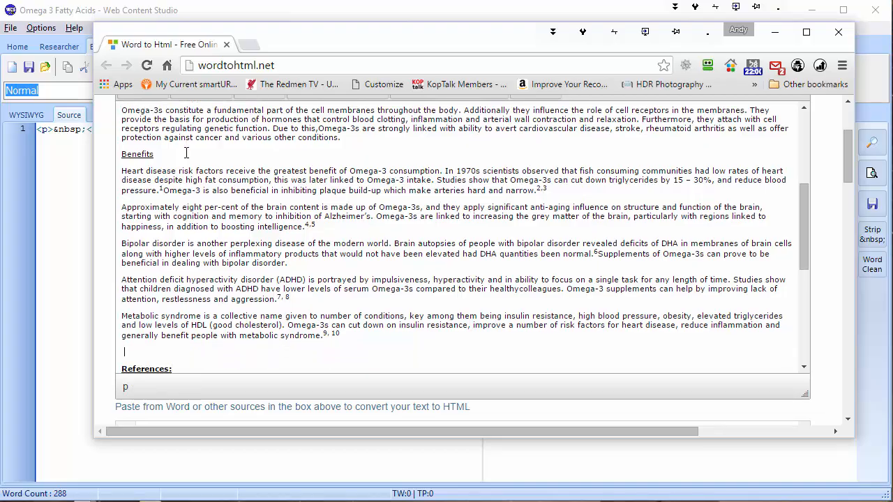
key(BackSpace)
Step: Remove the blank lines between references 4 and 5 and between references 5 and 6
key(Down)
key(Down)
key(Down)
key(Down)
key(Down)
key(Down)
key(Down)
key(Down)
key(Down)
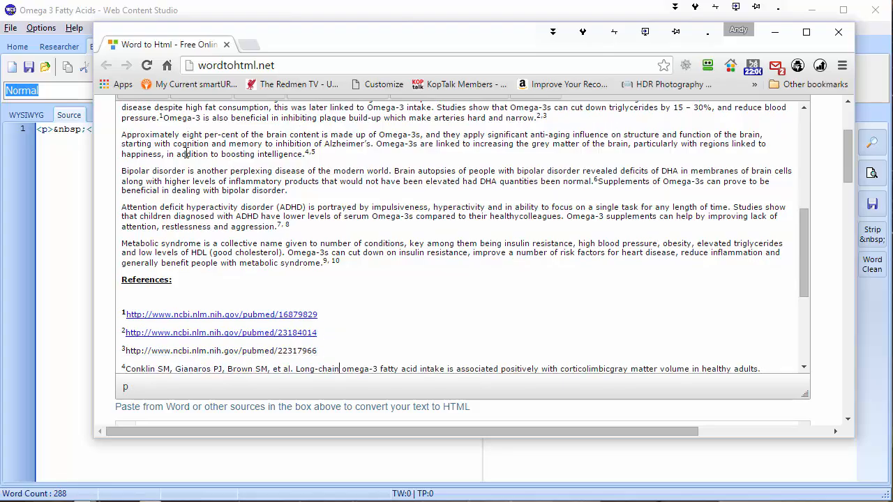
key(Down)
key(Down)
key(Down)
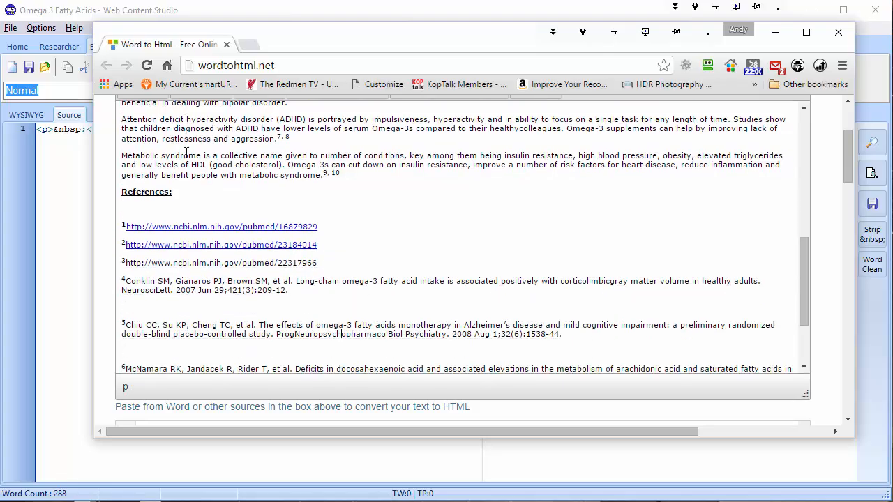
key(BackSpace)
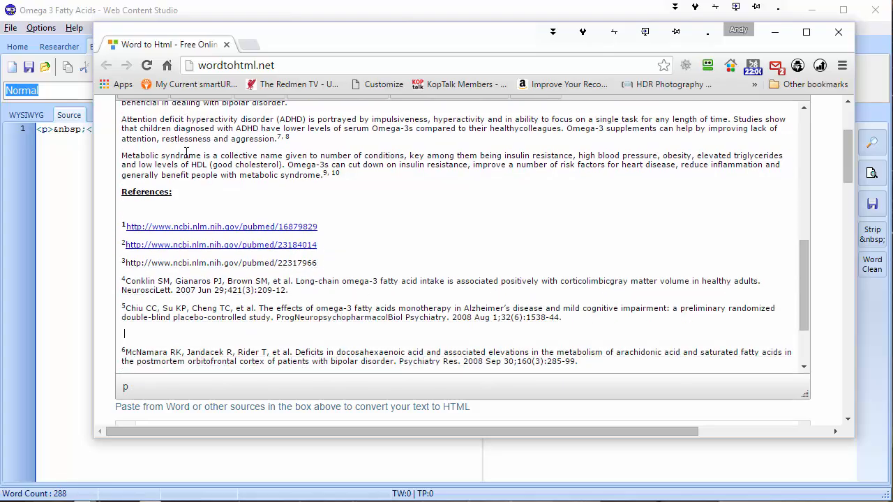
key(BackSpace)
Step: Remove the blank line between references 6 and 7
key(Down)
key(Down)
key(Down)
key(Down)
key(Down)
key(Down)
key(Down)
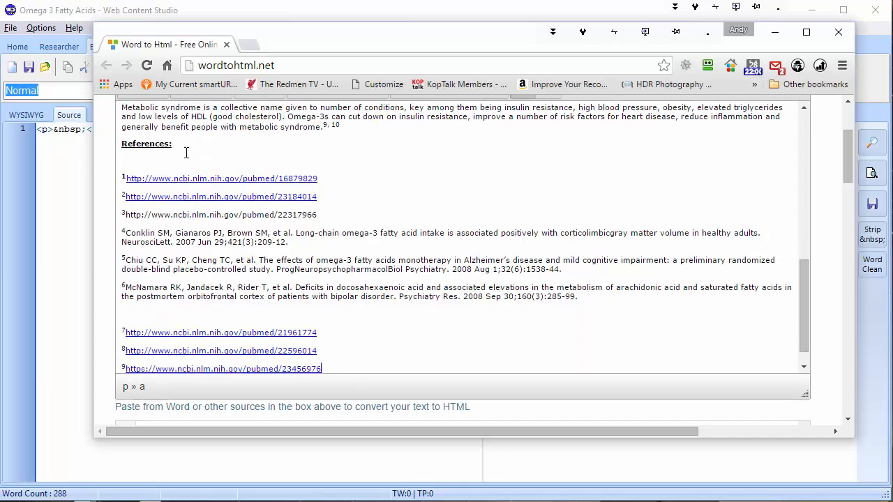
key(Up)
key(BackSpace)
Step: Remove the blank lines between the References heading and the first reference link
key(Down)
key(Down)
key(Down)
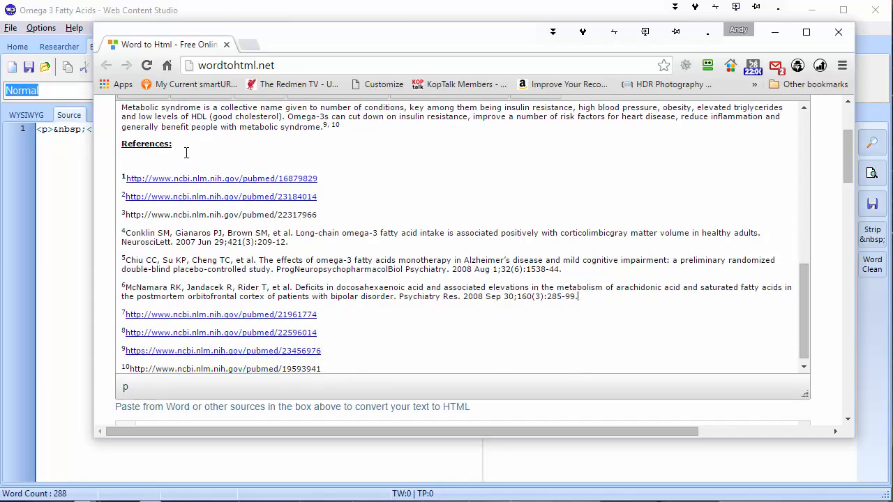
key(Down)
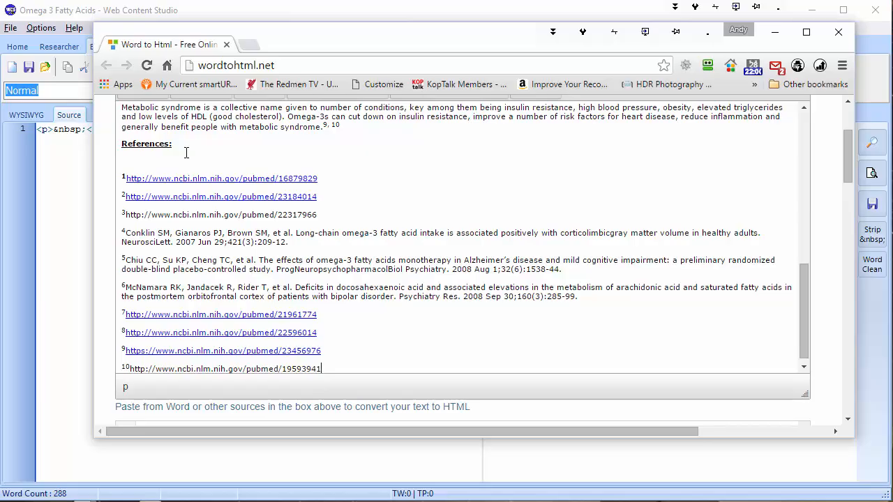
click(173, 163)
key(BackSpace)
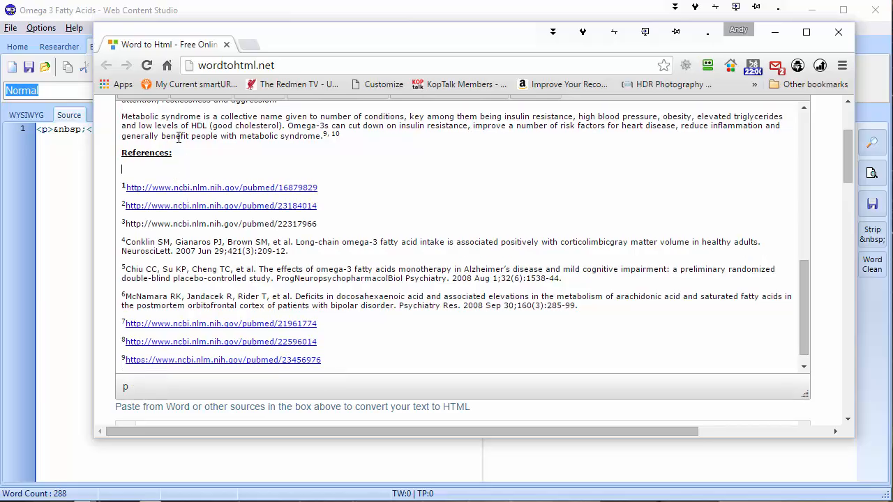
key(BackSpace)
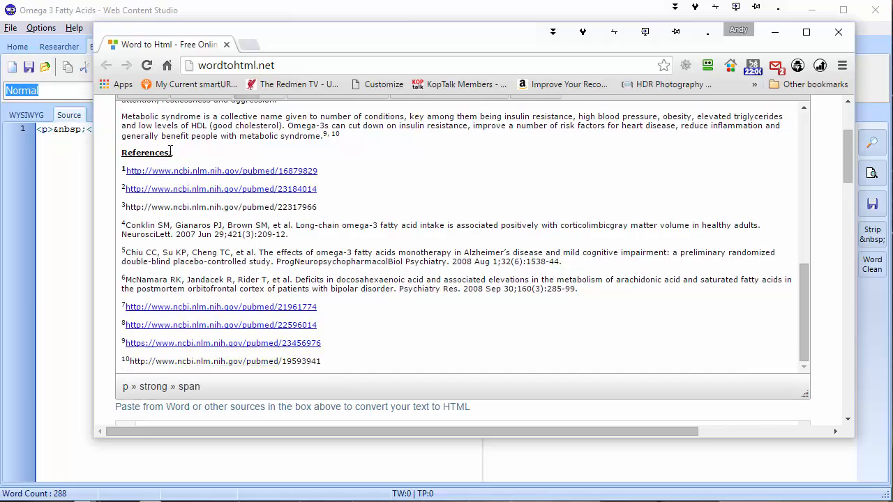
Step: Format the "References:" line as Heading 2
drag(170, 151, 106, 154)
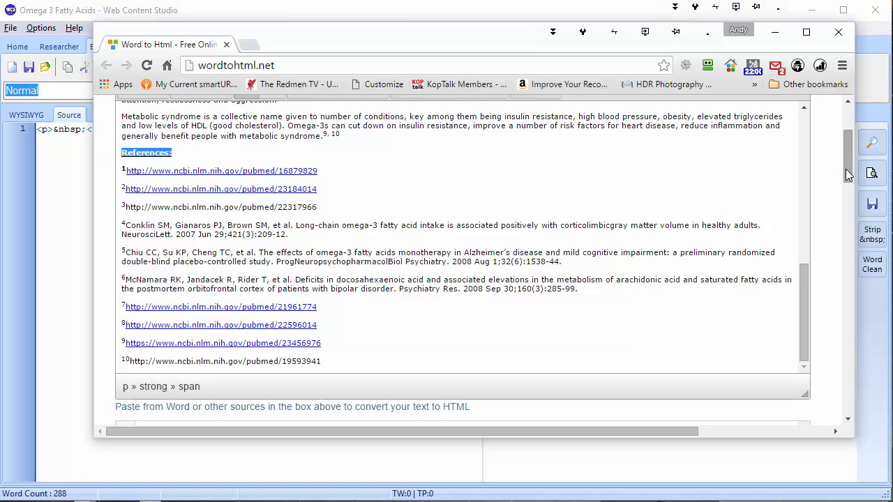
scroll(848, 139, up, 1)
click(227, 165)
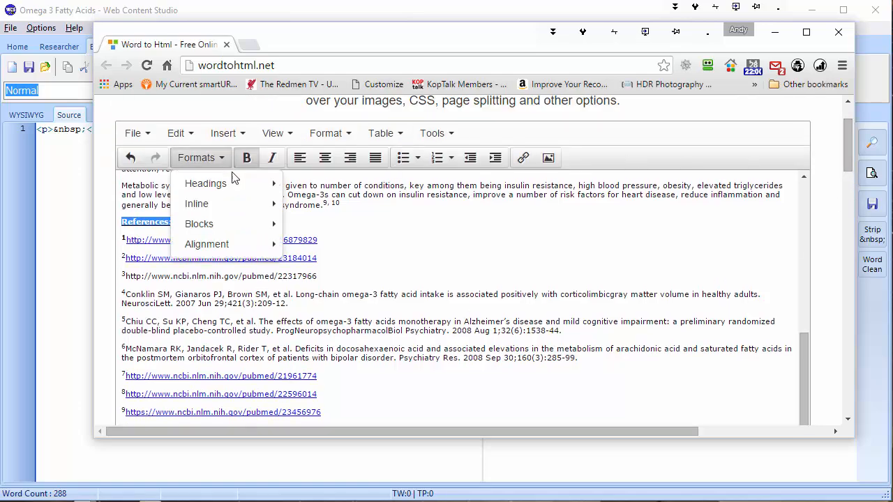
mouse_move(225, 184)
click(320, 215)
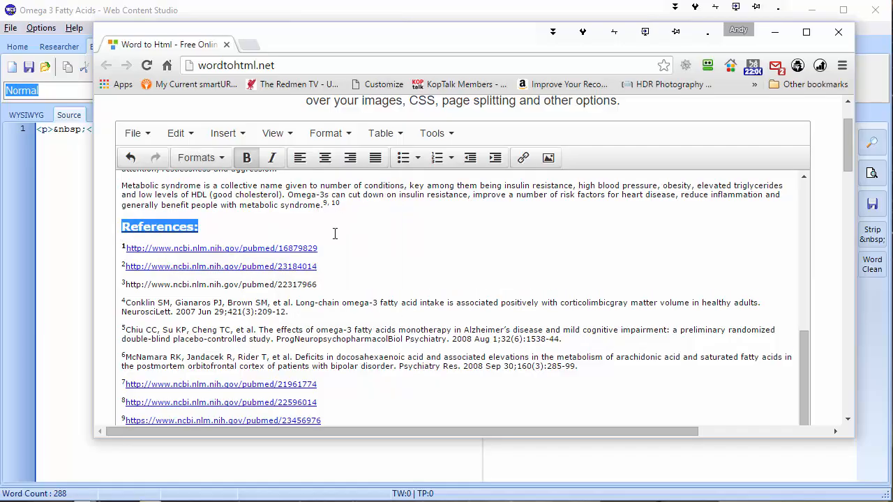
Step: Format the Omega-3 Fatty Acids title at the start of the text as Heading 1
drag(802, 349, 803, 205)
click(230, 180)
triple_click(175, 180)
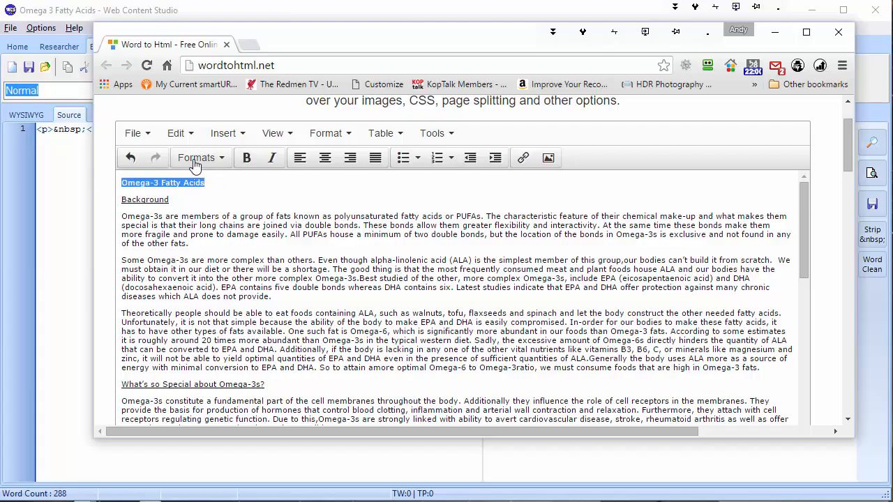
click(196, 158)
mouse_move(199, 181)
click(339, 186)
click(239, 320)
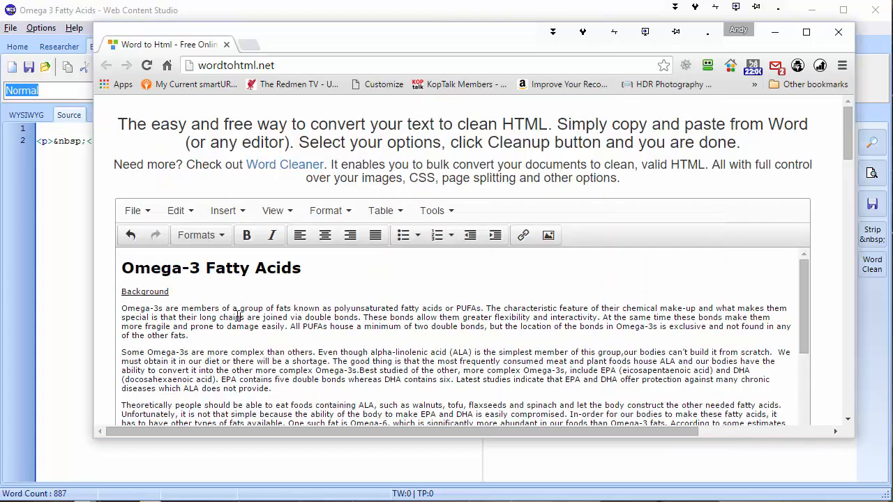
Step: Format the Background line below the title as Heading 2
drag(174, 291, 106, 292)
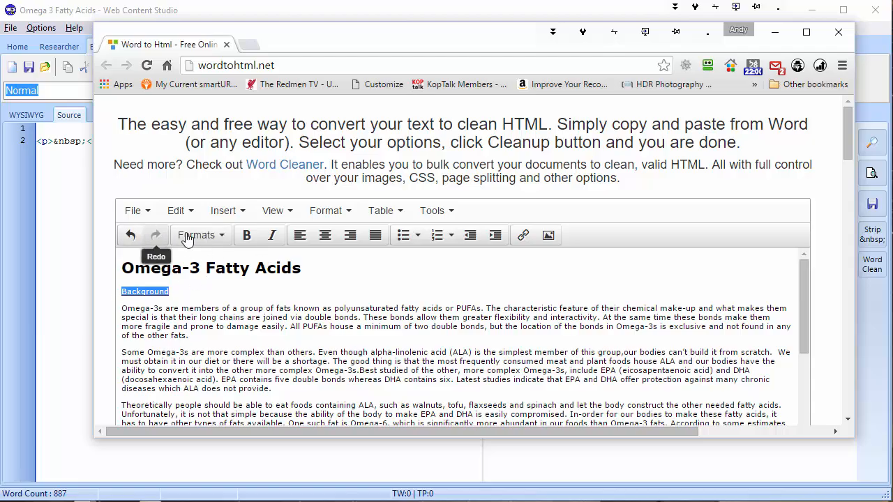
click(220, 236)
mouse_move(217, 268)
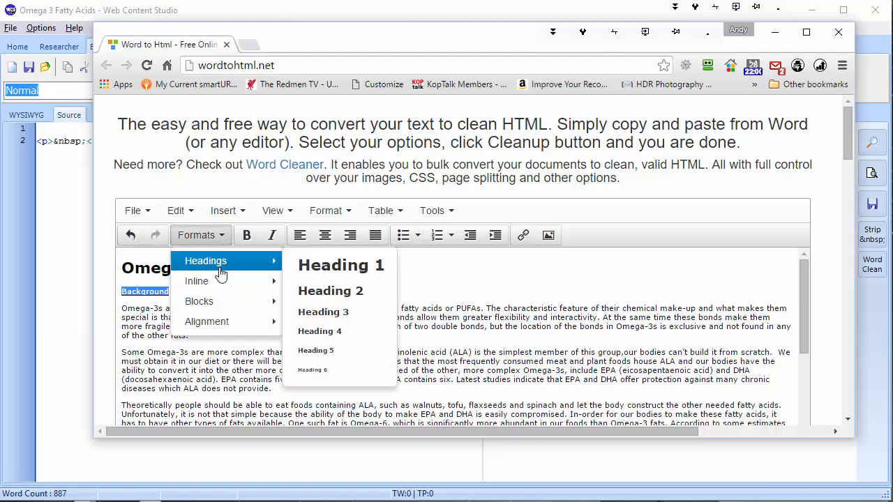
click(347, 297)
click(333, 319)
Step: Format the "What's so Special about Omega-3s?" line as Heading 2
scroll(331, 317, down, 2)
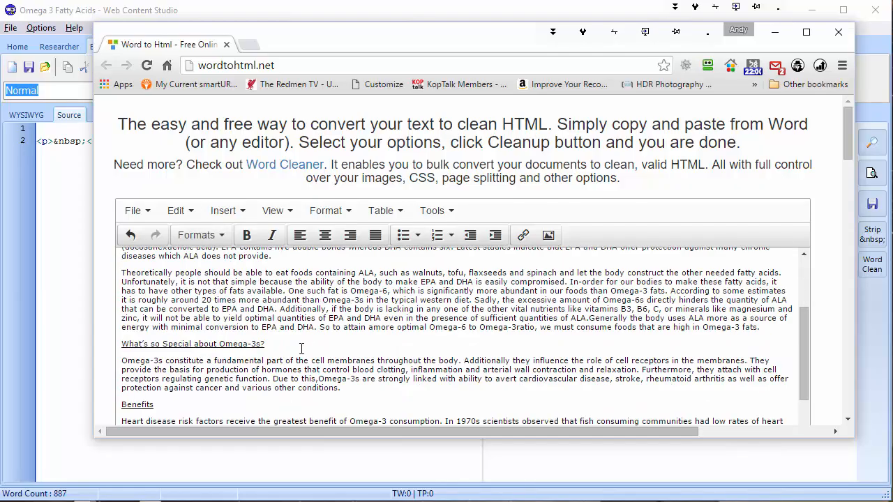
drag(301, 348, 62, 341)
click(197, 235)
mouse_move(217, 268)
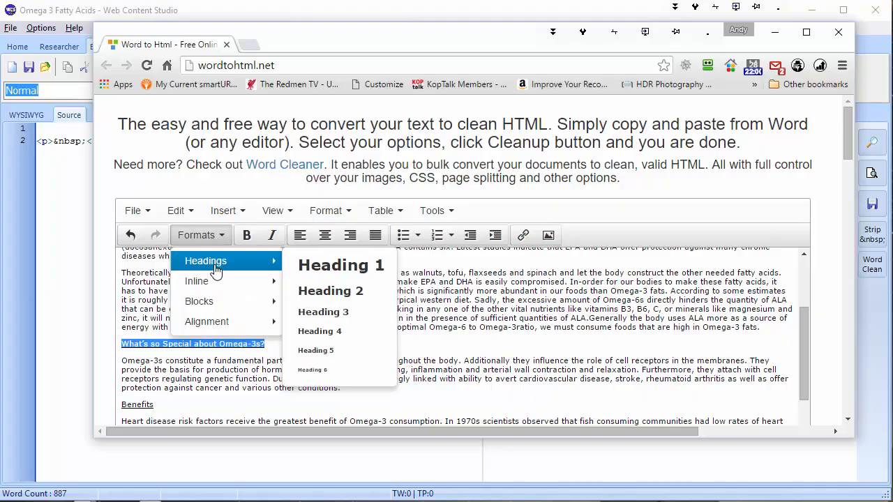
click(328, 292)
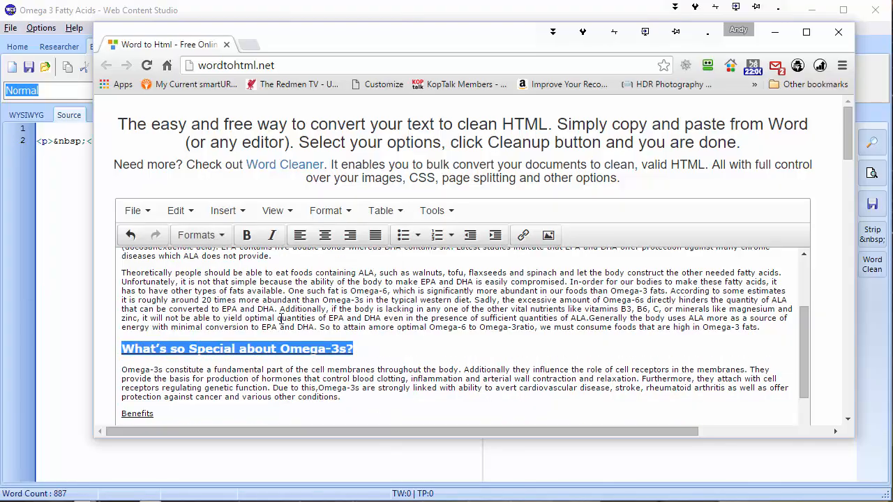
Step: Remove the underline from the Background heading below the title
scroll(236, 347, down, 1)
scroll(236, 347, up, 5)
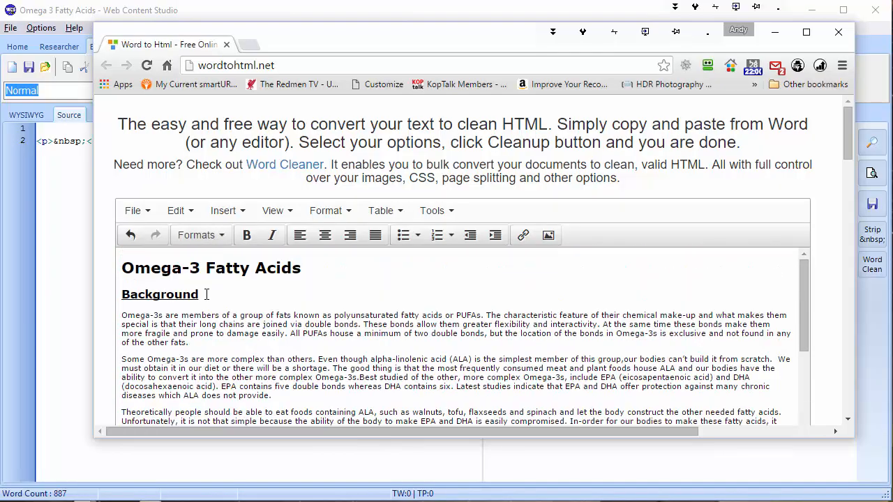
double_click(180, 293)
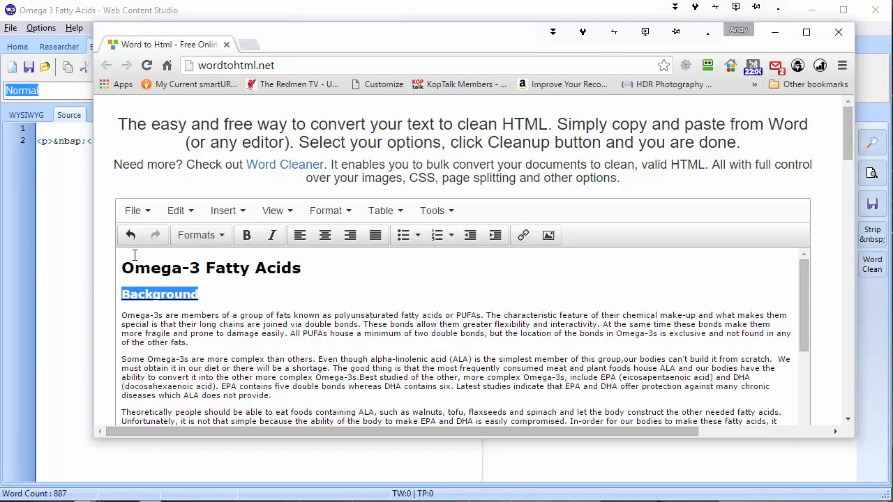
click(213, 239)
mouse_move(224, 282)
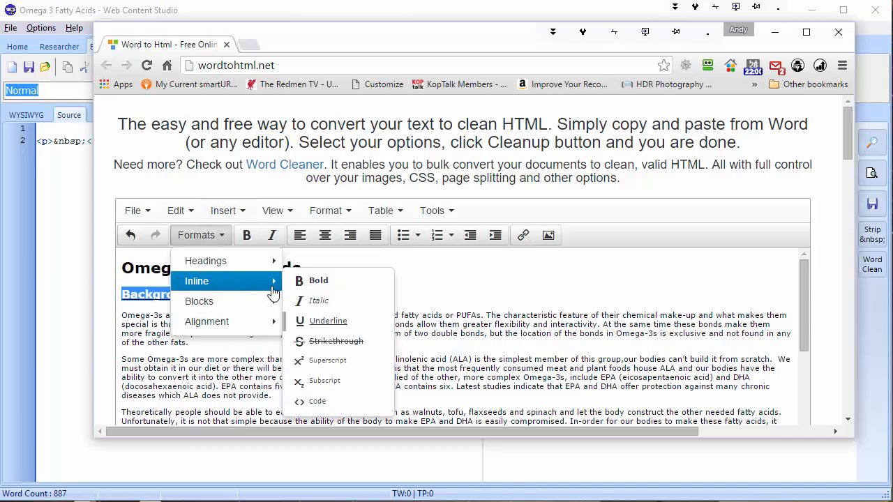
click(314, 321)
click(313, 301)
Step: Remove the underline from the "What's so Special about Omega-3s?" heading
scroll(313, 301, down, 4)
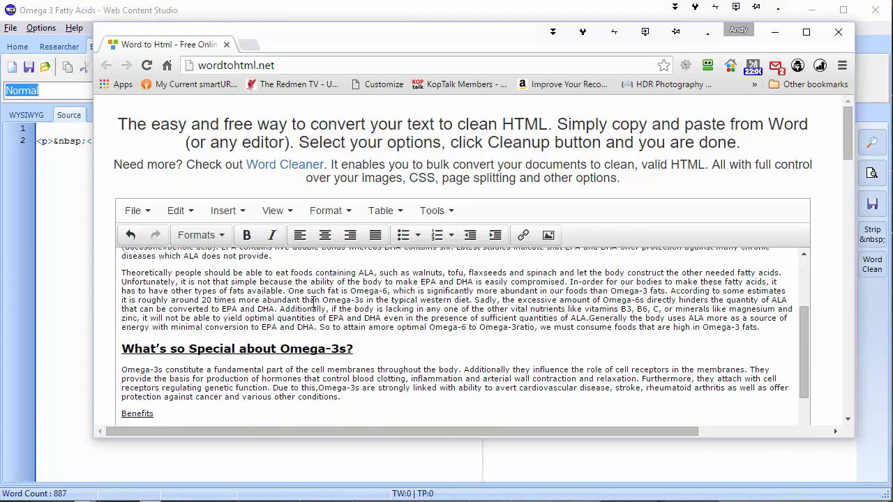
scroll(313, 302, down, 2)
drag(368, 280, 101, 268)
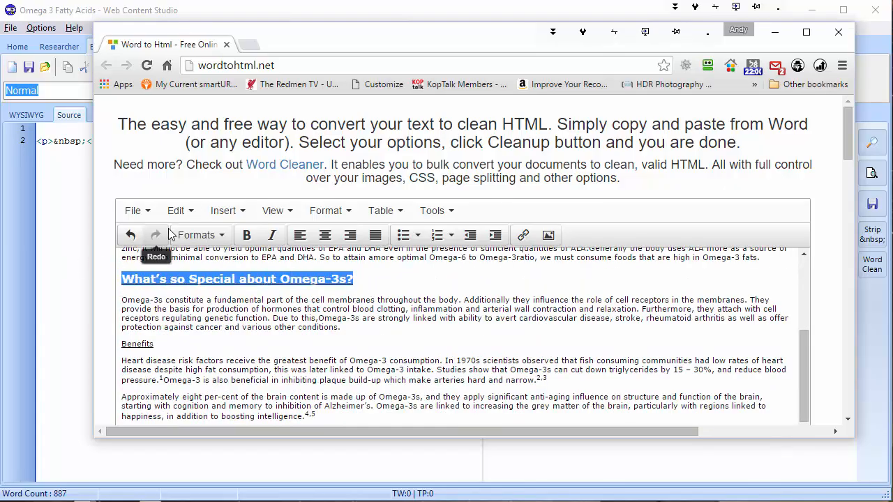
click(213, 236)
mouse_move(216, 280)
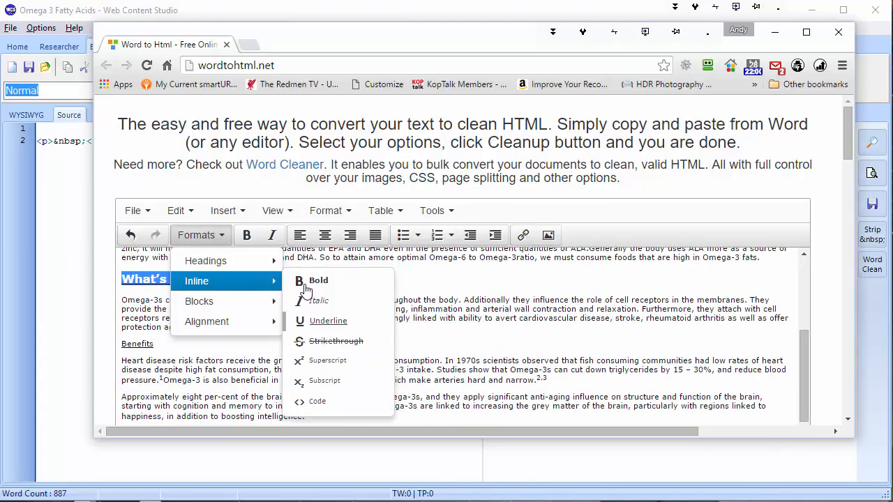
click(314, 320)
Step: Remove the underline from the Benefits line and format it as Heading 2
click(149, 343)
double_click(149, 343)
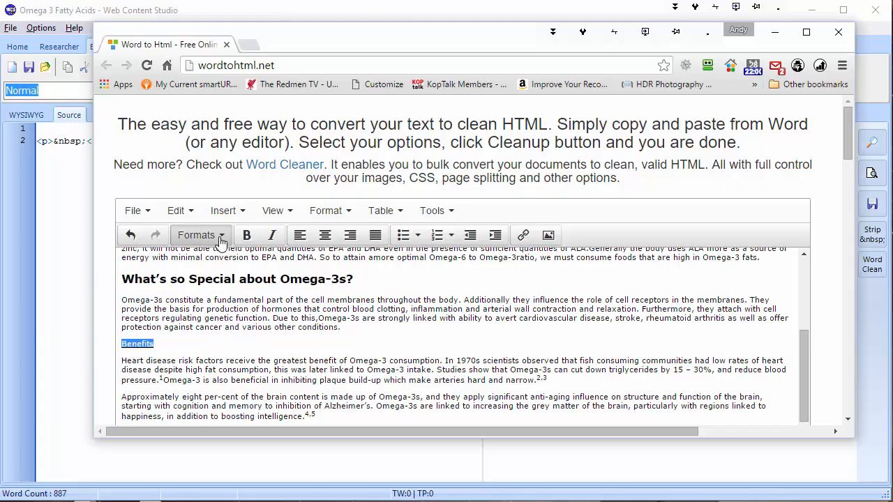
click(196, 235)
mouse_move(237, 283)
click(326, 321)
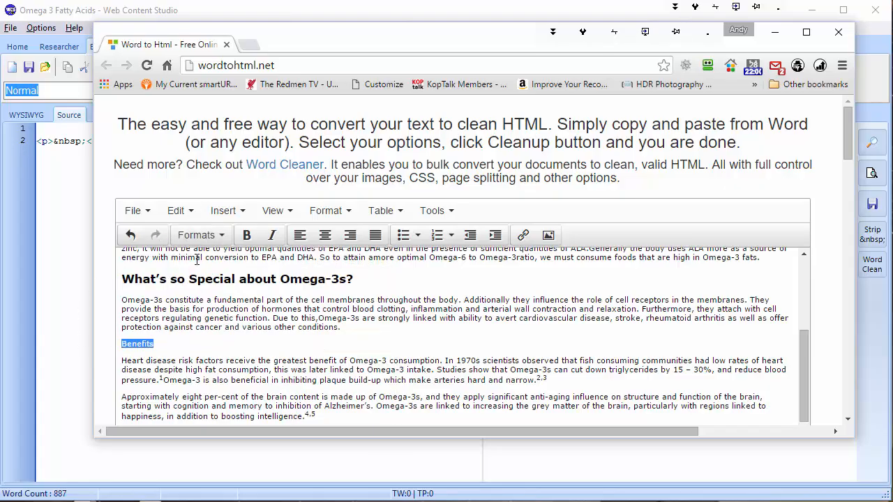
click(201, 235)
mouse_move(221, 269)
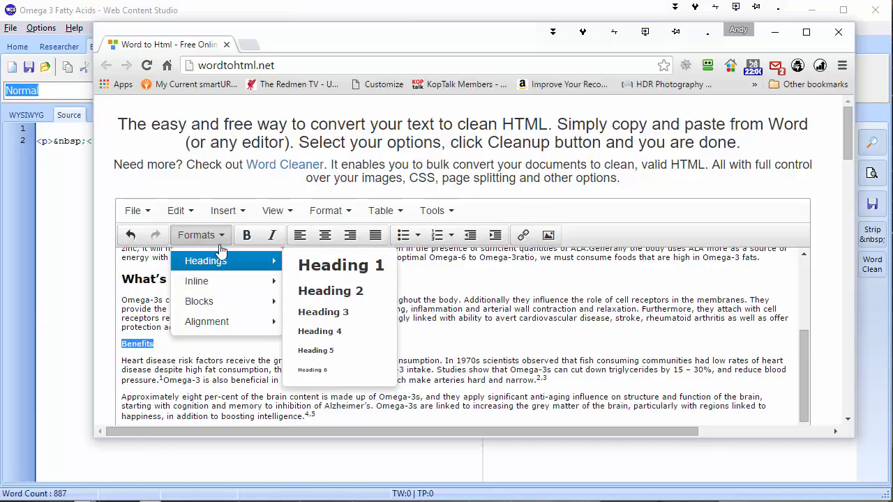
click(331, 291)
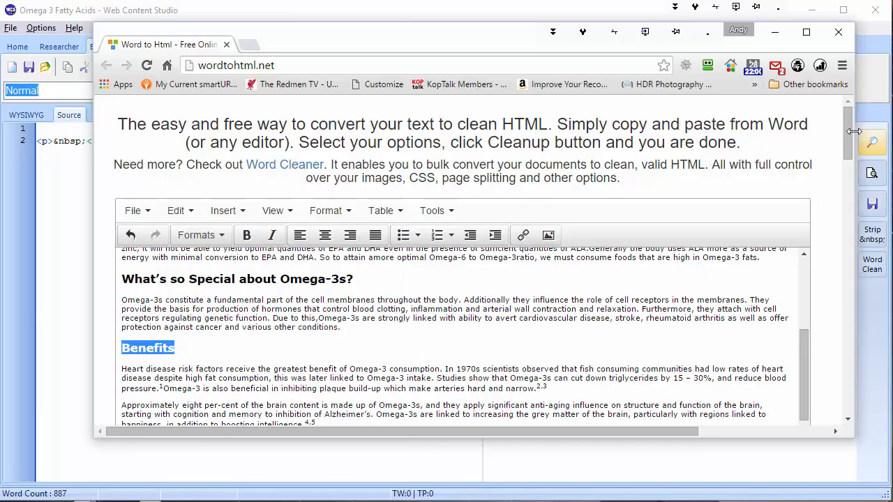
Step: Remove the underline from the "References:" heading above the reference links
drag(848, 131, 806, 207)
triple_click(164, 207)
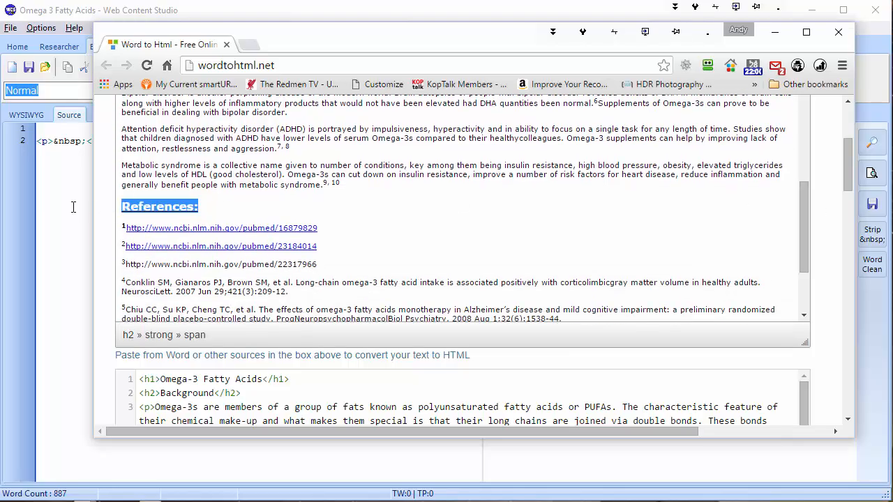
scroll(261, 190, up, 1)
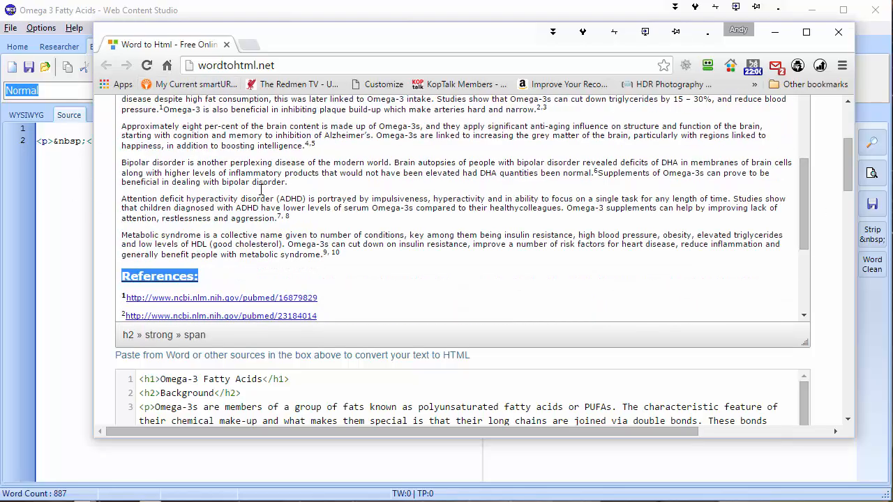
scroll(845, 172, up, 1)
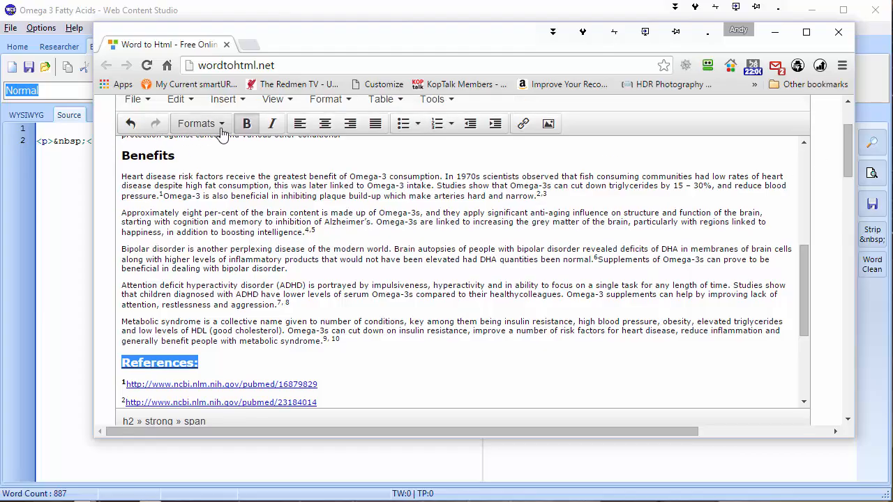
click(219, 124)
click(333, 294)
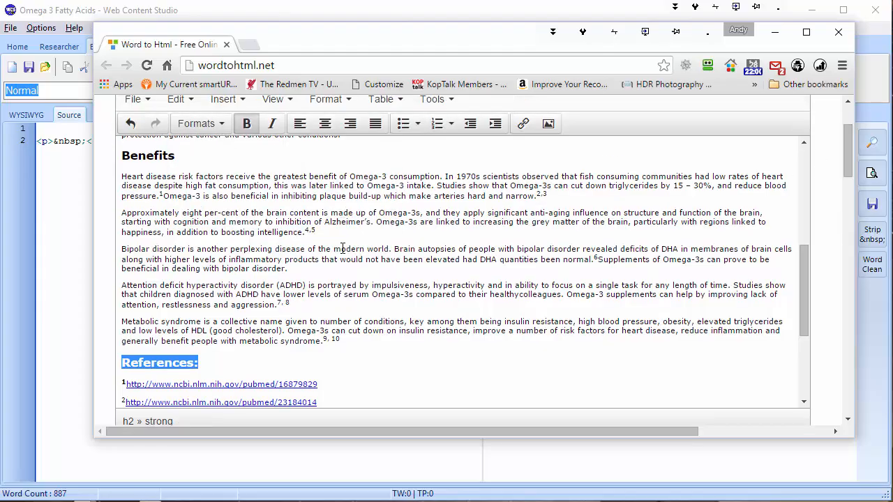
Step: Copy all of the generated HTML code below the converter's text editor
scroll(848, 132, up, 2)
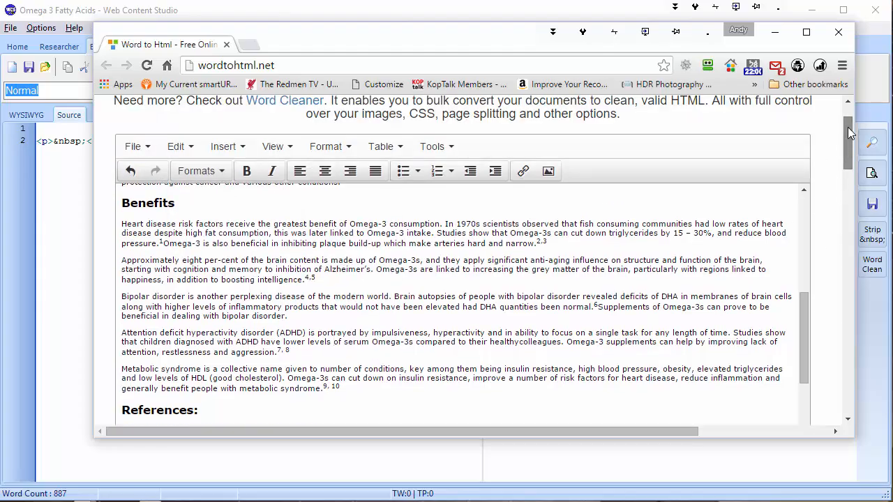
scroll(859, 175, down, 5)
scroll(863, 188, up, 1)
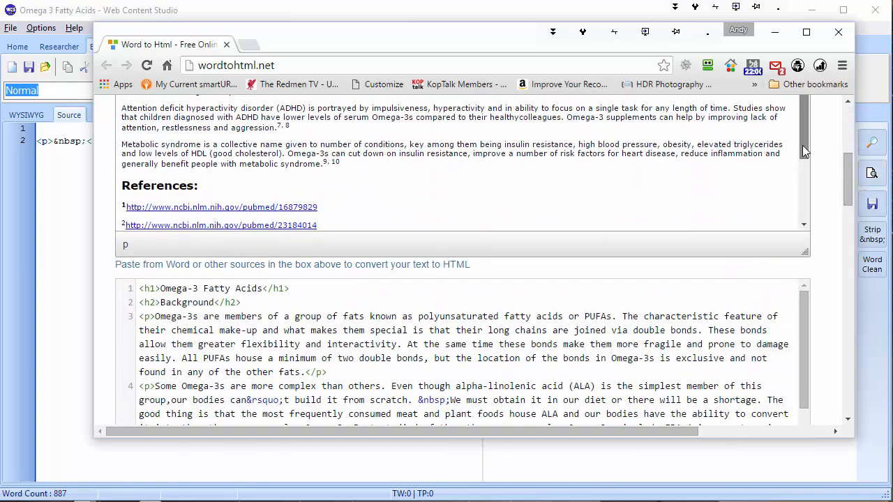
mouse_move(803, 145)
mouse_down()
mouse_move(805, 172)
mouse_move(804, 154)
mouse_up()
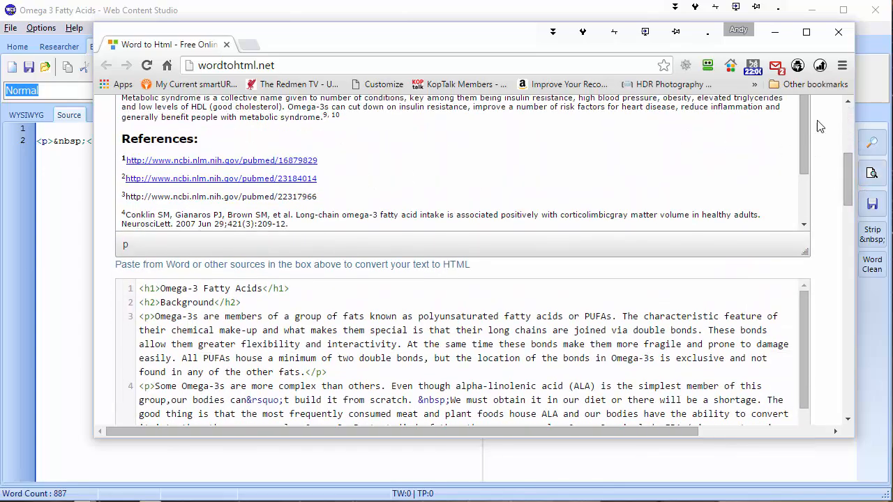
drag(802, 112, 805, 150)
drag(848, 180, 848, 197)
key(ctrl+a)
key(ctrl+c)
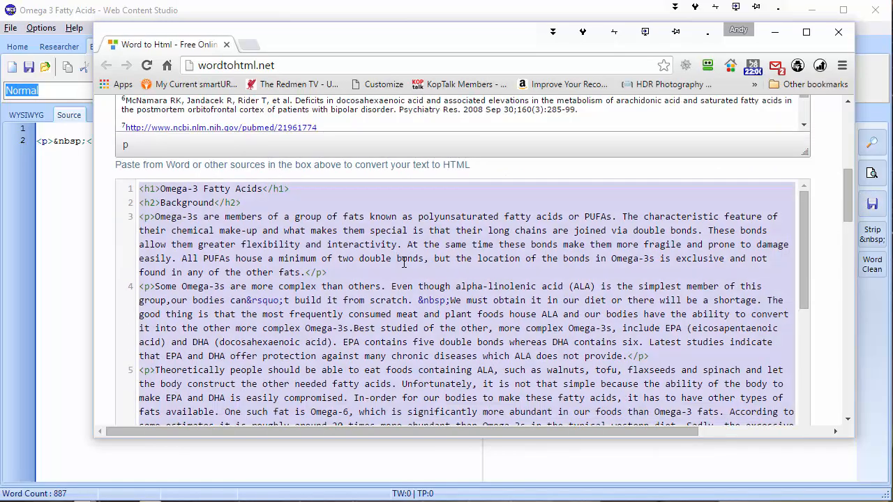
Step: Switch to Web Content Studio and replace the article's entire source code with the copied HTML
click(294, 11)
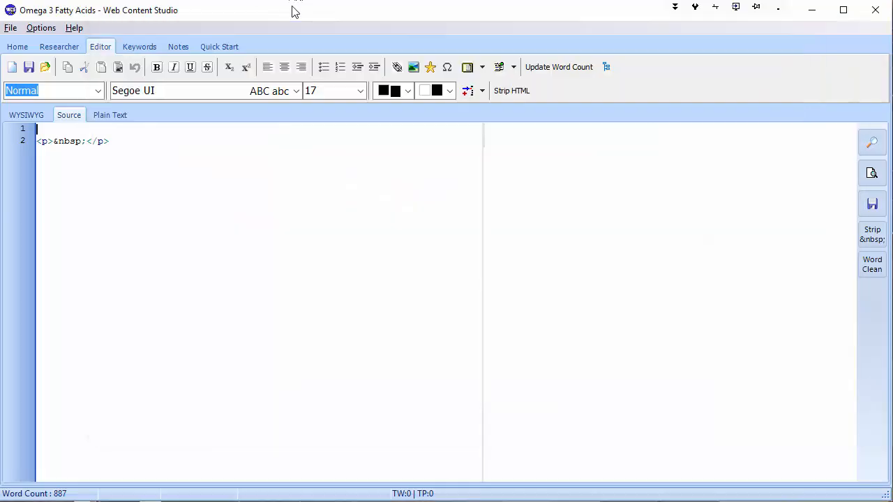
drag(146, 146, 127, 154)
key(ctrl+a)
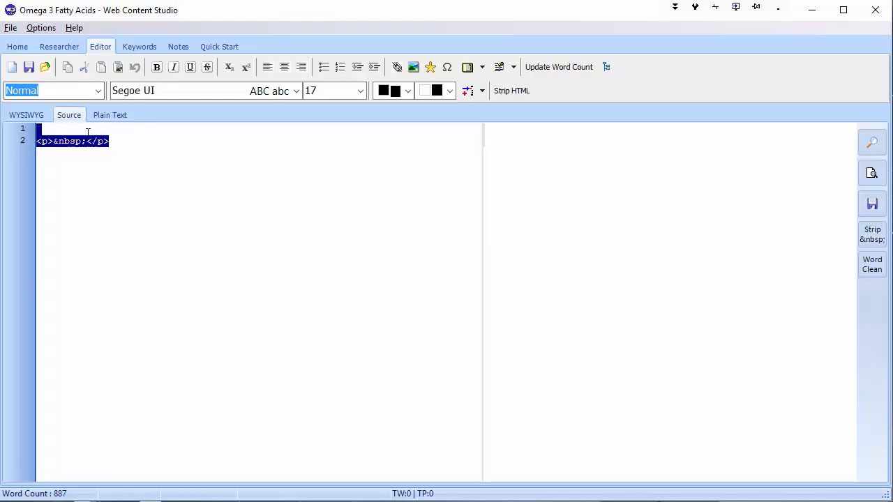
key(Delete)
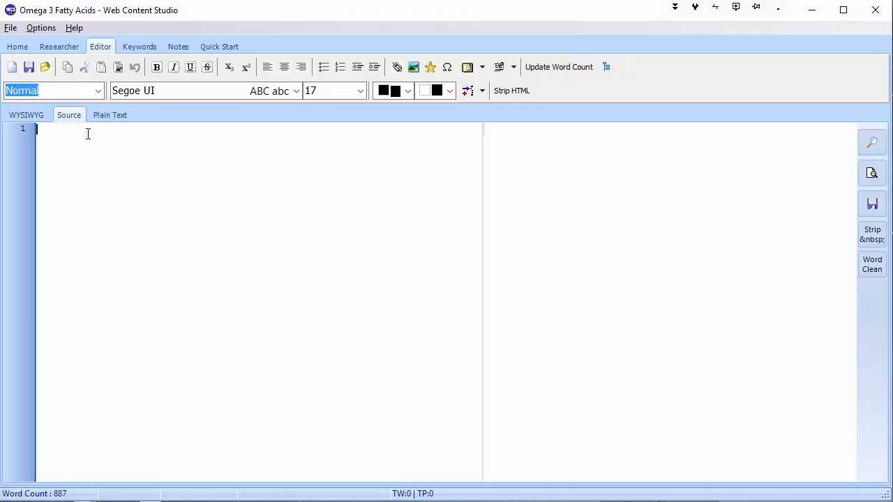
key(ctrl+v)
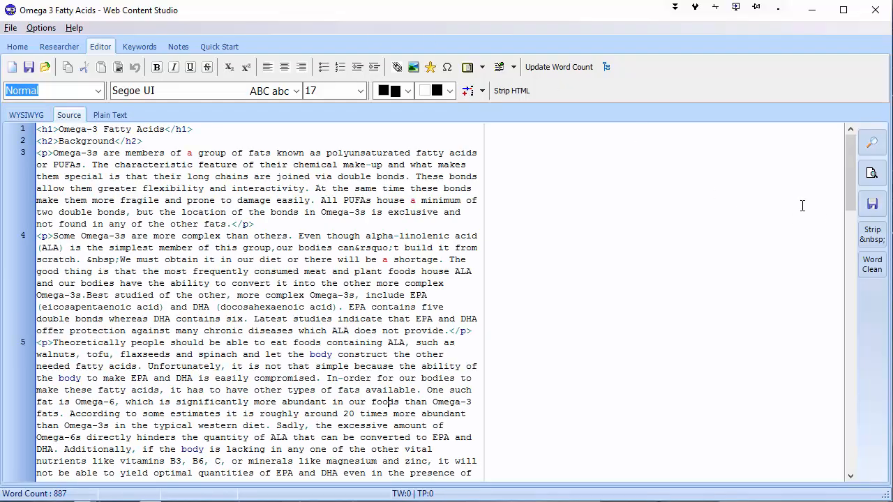
Step: Save the source changes and show the article in the WYSIWYG view
click(27, 115)
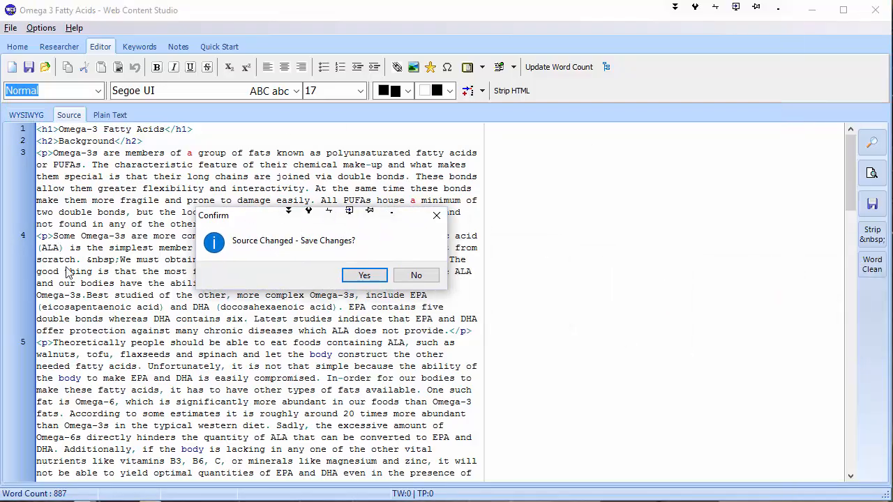
click(364, 276)
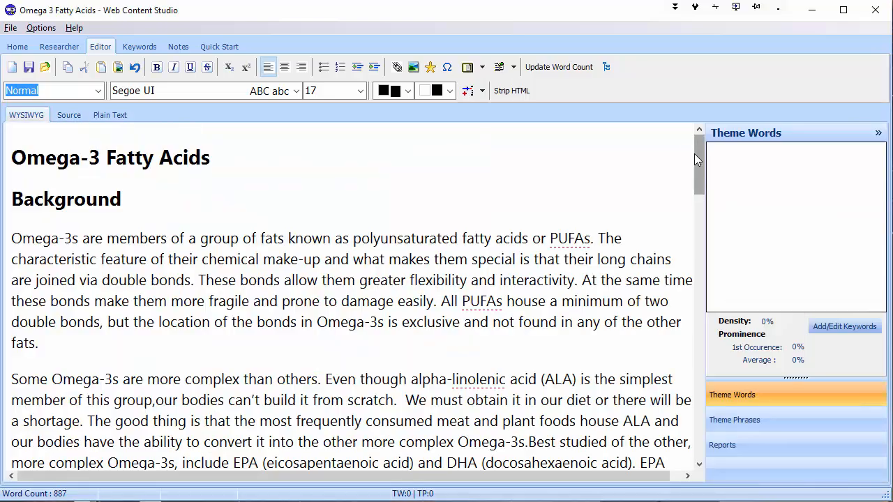
drag(695, 155, 193, 182)
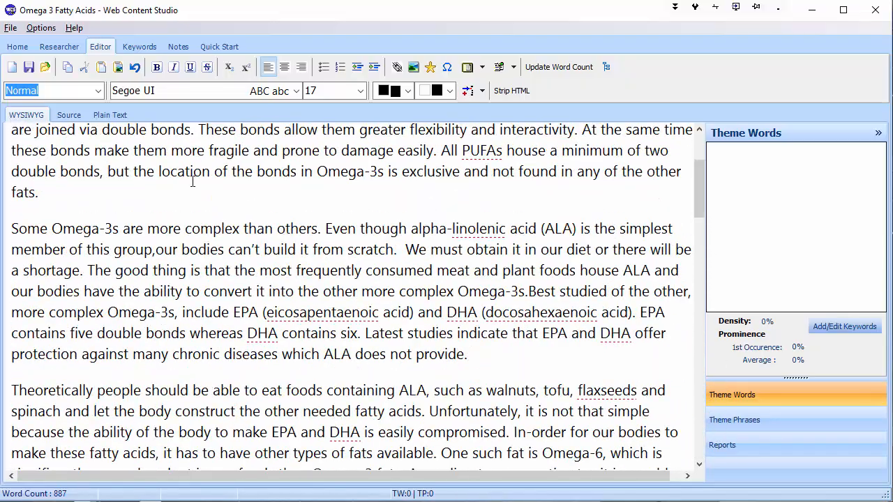
Step: Review the article's HTML source for clean code, then check its headings and paragraphs in the WYSIWYG view
click(68, 115)
click(623, 212)
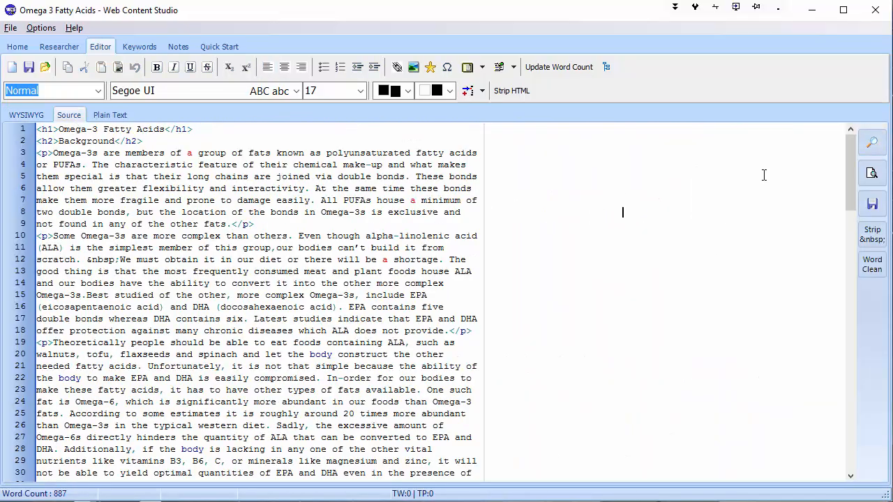
scroll(707, 174, down, 13)
scroll(708, 174, up, 13)
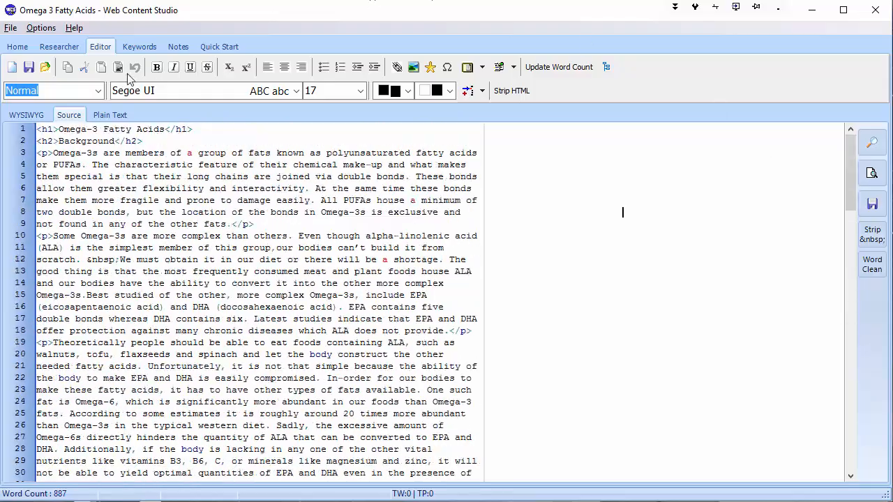
click(26, 115)
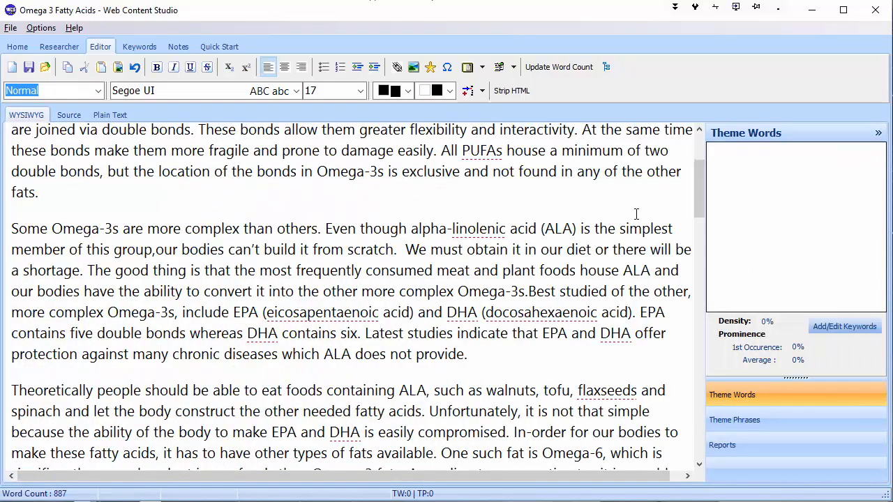
drag(699, 187, 684, 165)
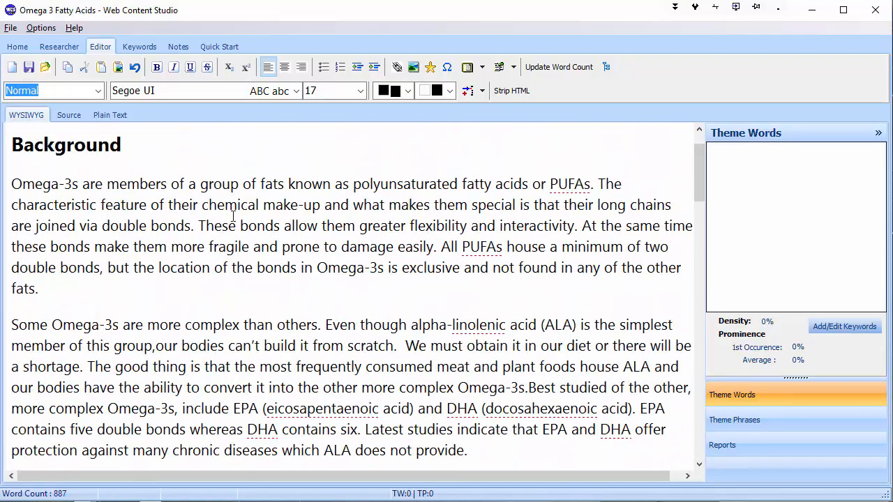